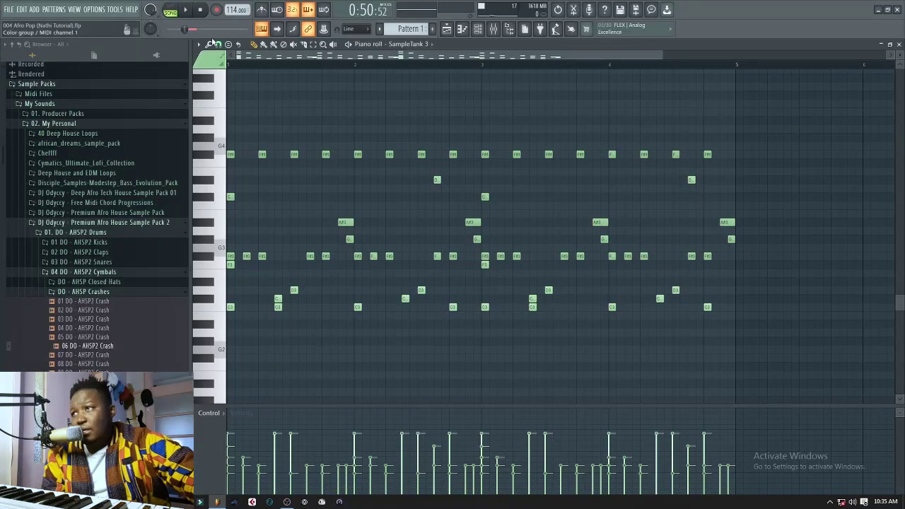
- Play the SampleTank 3 drum pattern from the piano roll and audition its individual drum sounds on the keyboard
{"action": "left_click", "coordinate": [188, 11]}
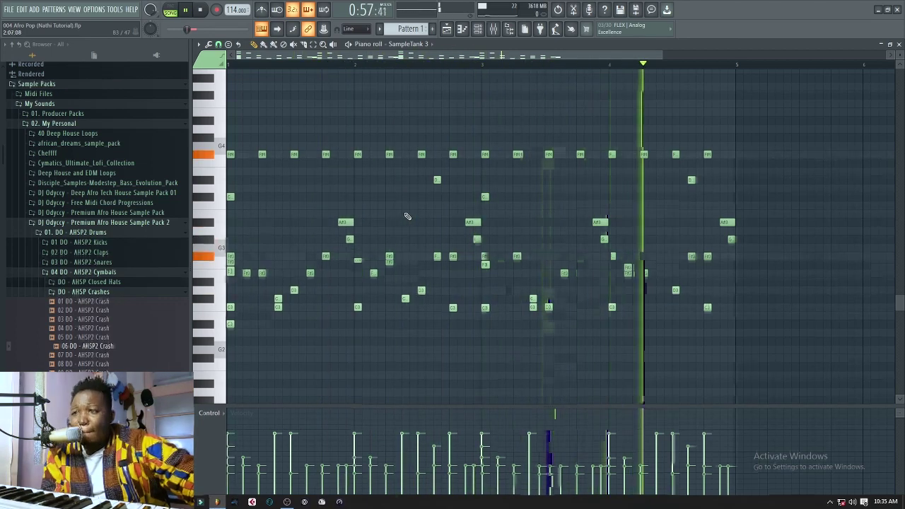
{"action": "left_click", "coordinate": [209, 15]}
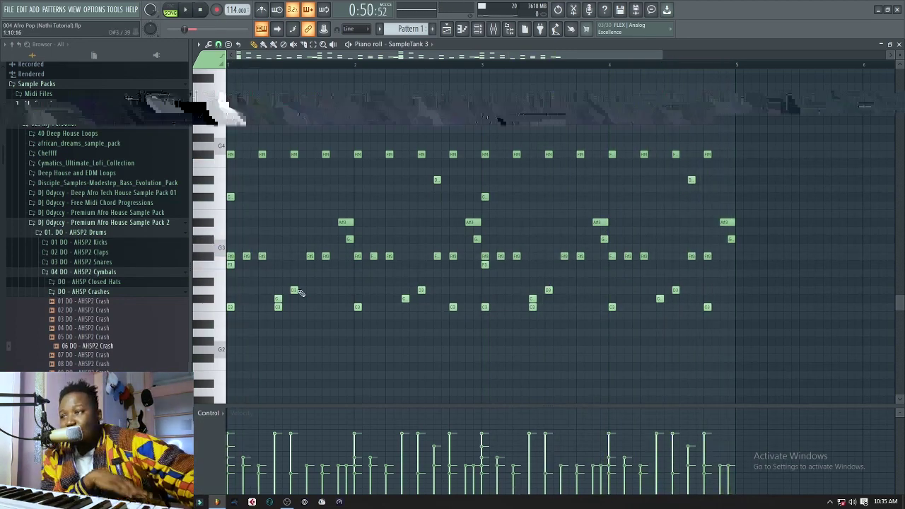
{"action": "left_click", "coordinate": [219, 309]}
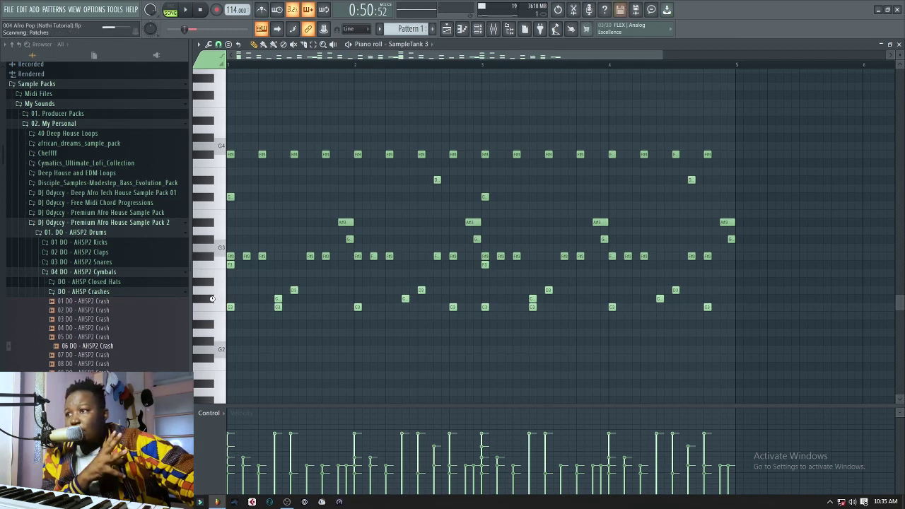
{"action": "left_click", "coordinate": [224, 296]}
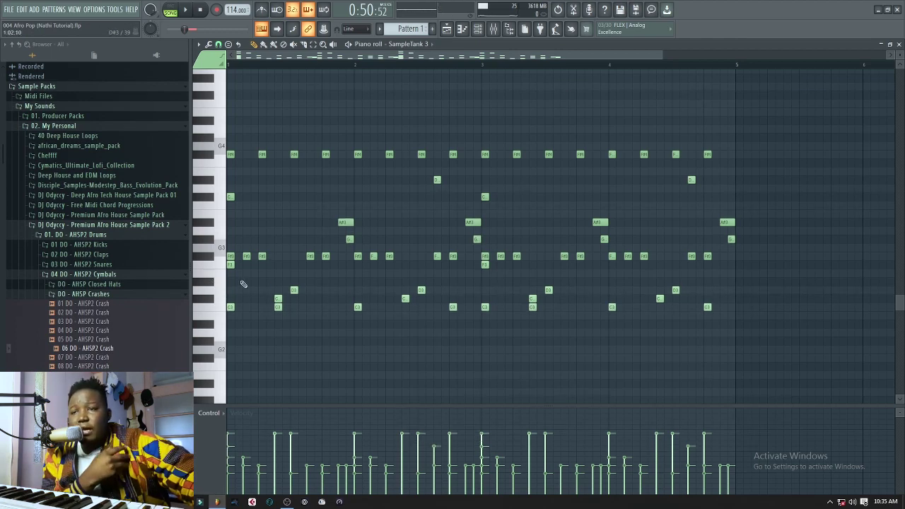
{"action": "left_click_drag", "start_coordinate": [223, 278], "coordinate": [221, 244]}
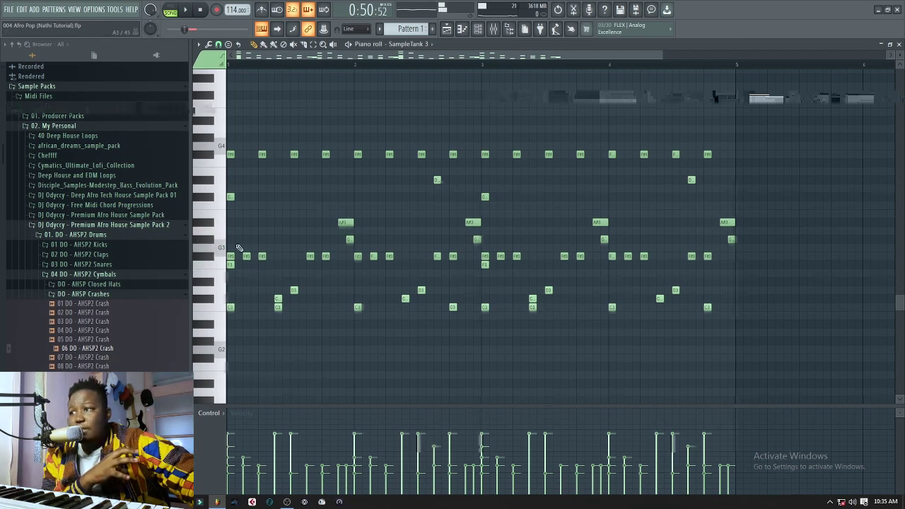
- Play the drum pattern once more, view its clips in the playlist arrangement, and stop playback
{"action": "left_click", "coordinate": [190, 11]}
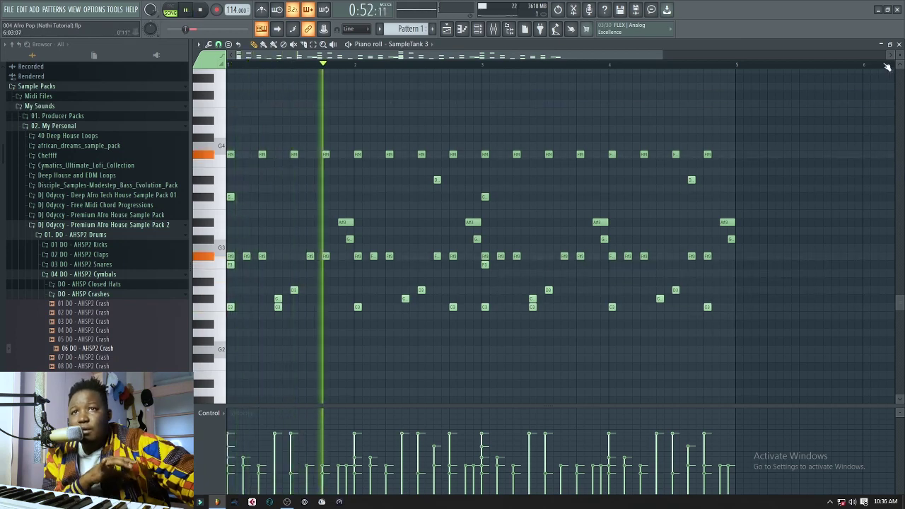
{"action": "key", "text": "F7"}
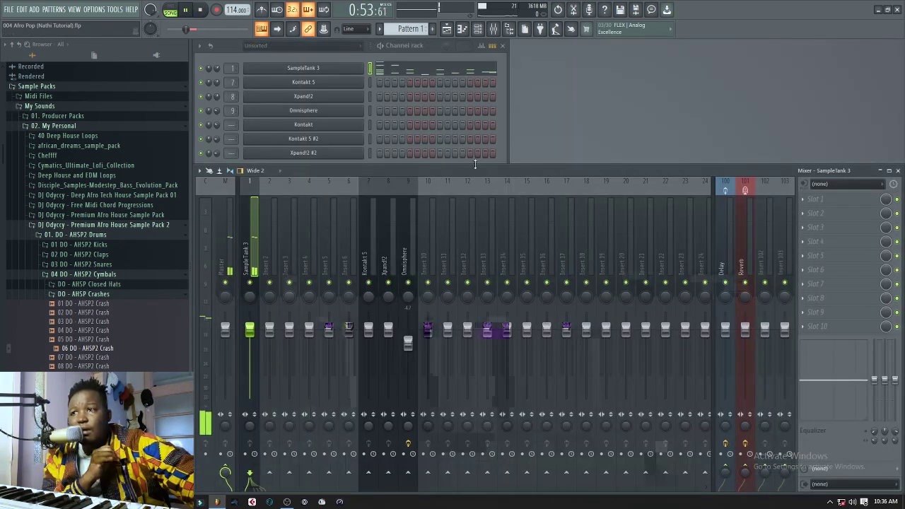
{"action": "left_click", "coordinate": [506, 121]}
{"action": "left_click", "coordinate": [448, 29]}
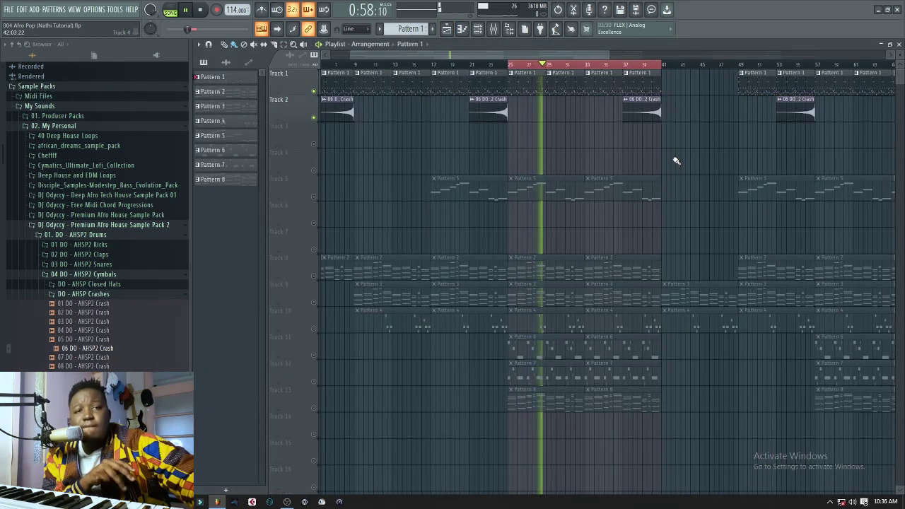
{"action": "left_click", "coordinate": [201, 10]}
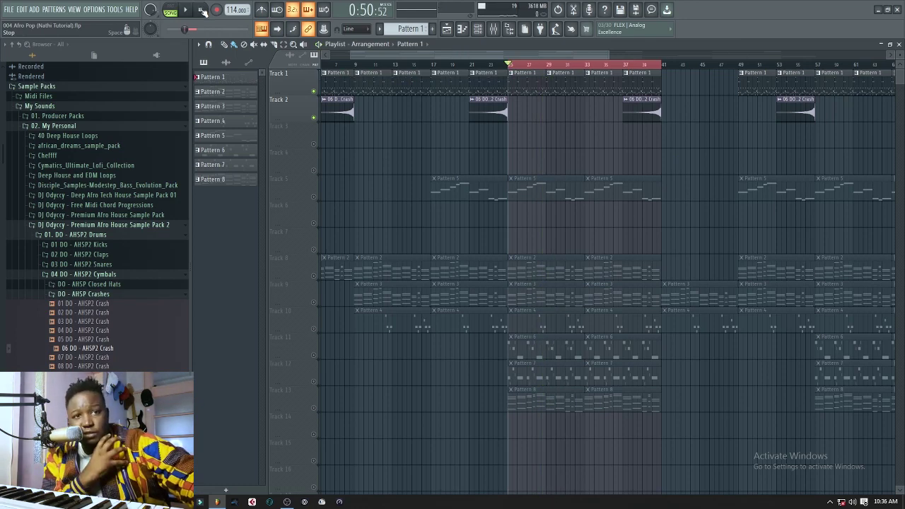
- Make Pattern 2 active, unmute Track 8 in the playlist, and check the patch loaded in the Kontakt 5 channel
{"action": "key", "text": "KP_Add"}
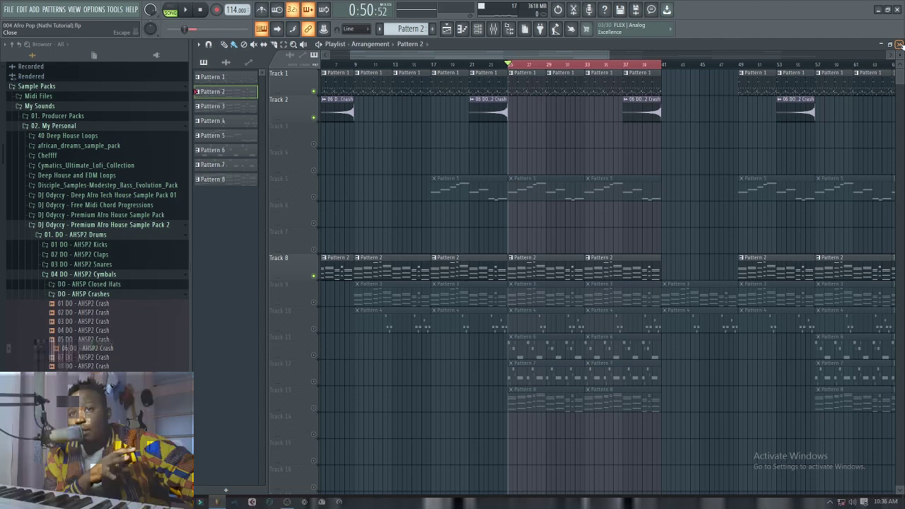
{"action": "left_click", "coordinate": [899, 44]}
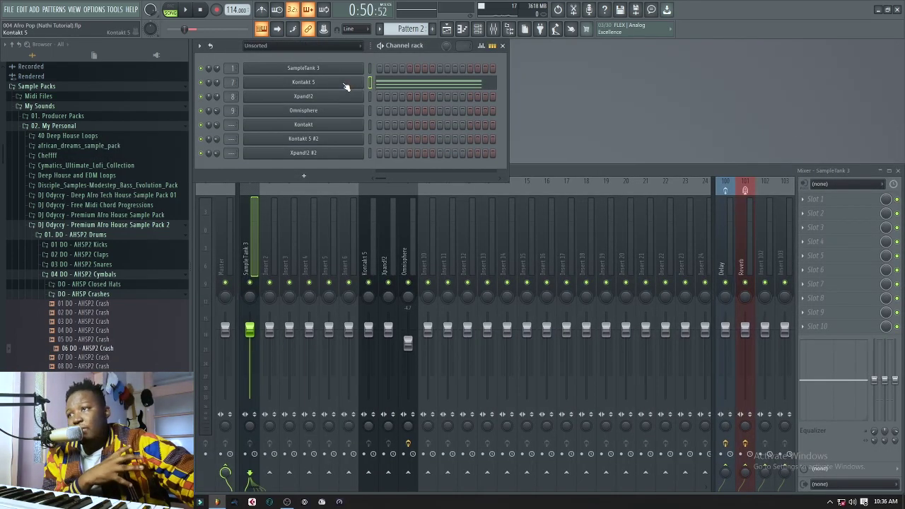
{"action": "left_click", "coordinate": [346, 87]}
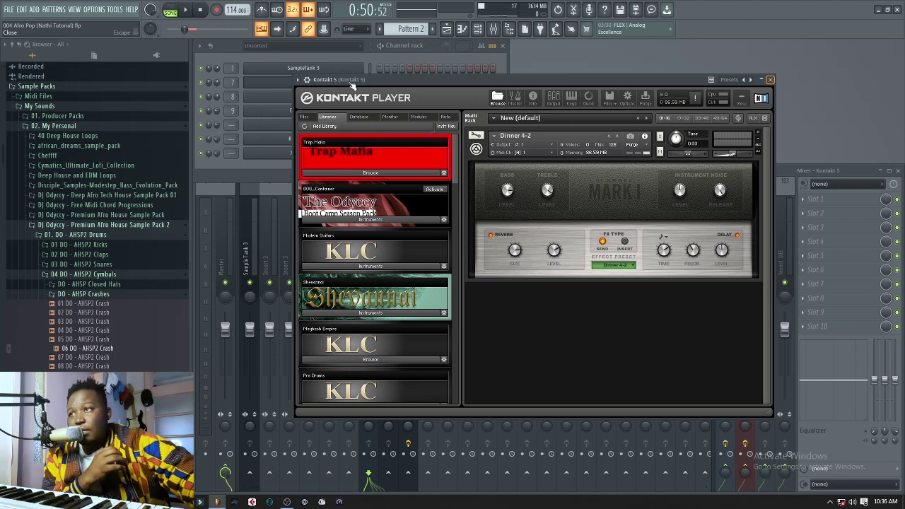
{"action": "key", "text": "Escape"}
- Play the song and examine Pattern 2's chord notes across all bars in the Kontakt 5 piano roll
{"action": "left_click", "coordinate": [186, 10]}
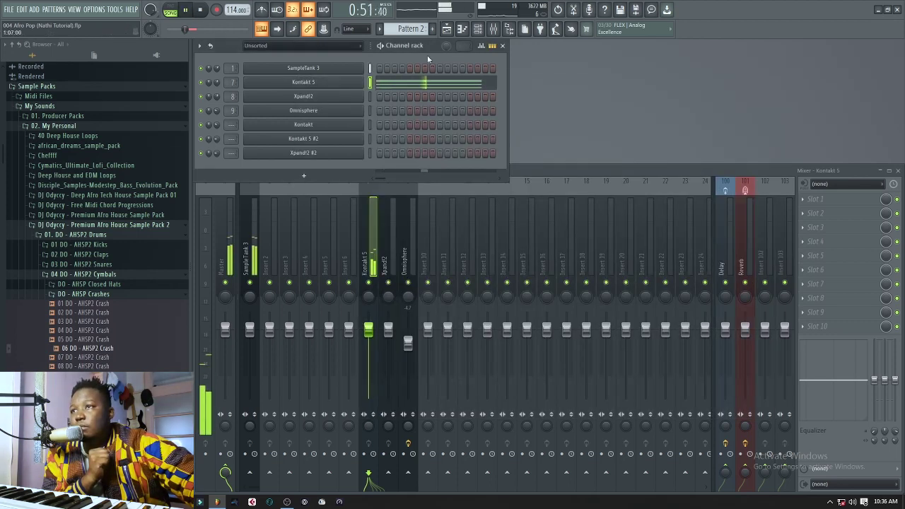
{"action": "left_click", "coordinate": [424, 83]}
{"action": "scroll", "coordinate": [453, 170], "scroll_direction": "up", "scroll_amount": 2}
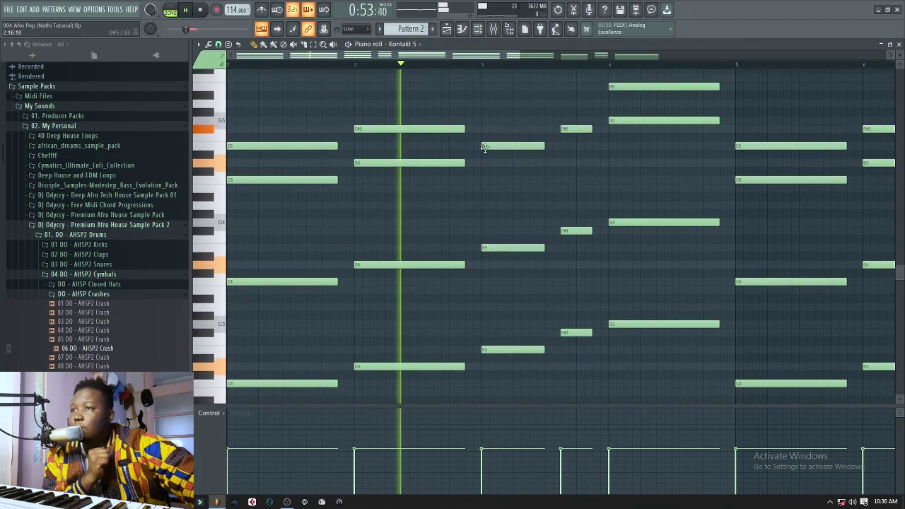
{"action": "left_click_drag", "start_coordinate": [521, 56], "coordinate": [814, 57]}
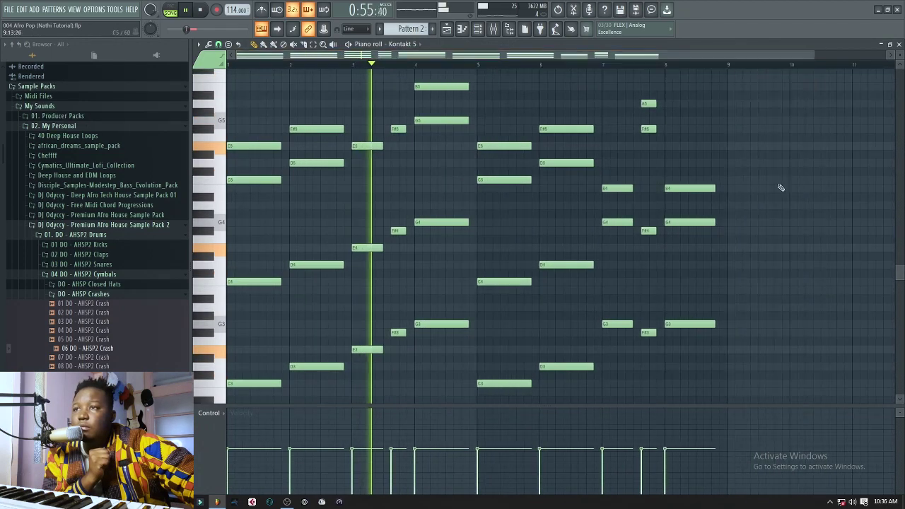
{"action": "scroll", "coordinate": [794, 203], "scroll_direction": "up", "scroll_amount": 4}
{"action": "scroll", "coordinate": [794, 203], "scroll_direction": "down", "scroll_amount": 5}
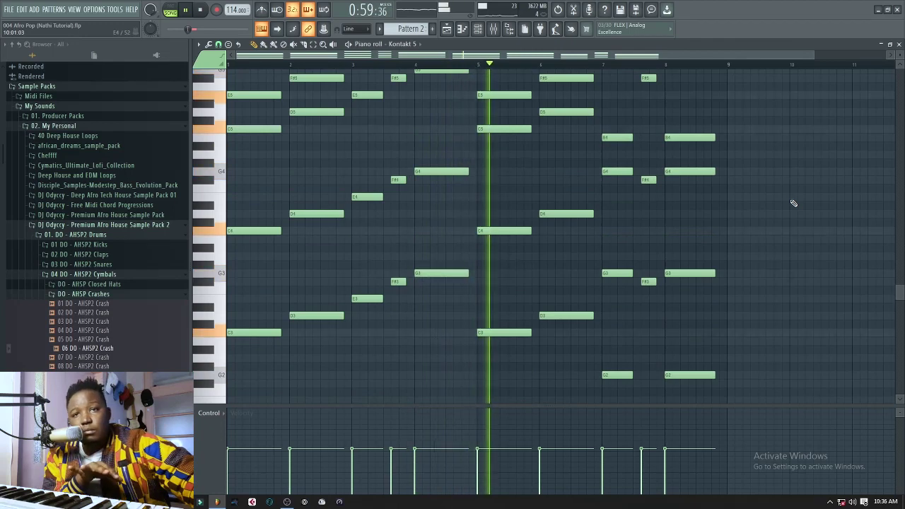
{"action": "scroll", "coordinate": [795, 204], "scroll_direction": "down", "scroll_amount": 1}
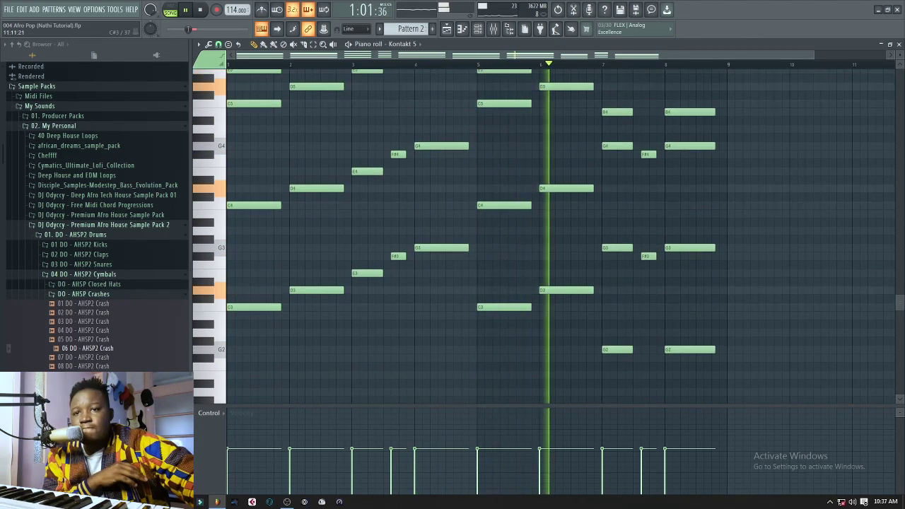
{"action": "mouse_move", "coordinate": [901, 303]}
{"action": "left_mouse_down"}
{"action": "mouse_move", "coordinate": [900, 250]}
{"action": "mouse_move", "coordinate": [902, 305]}
{"action": "left_mouse_up"}
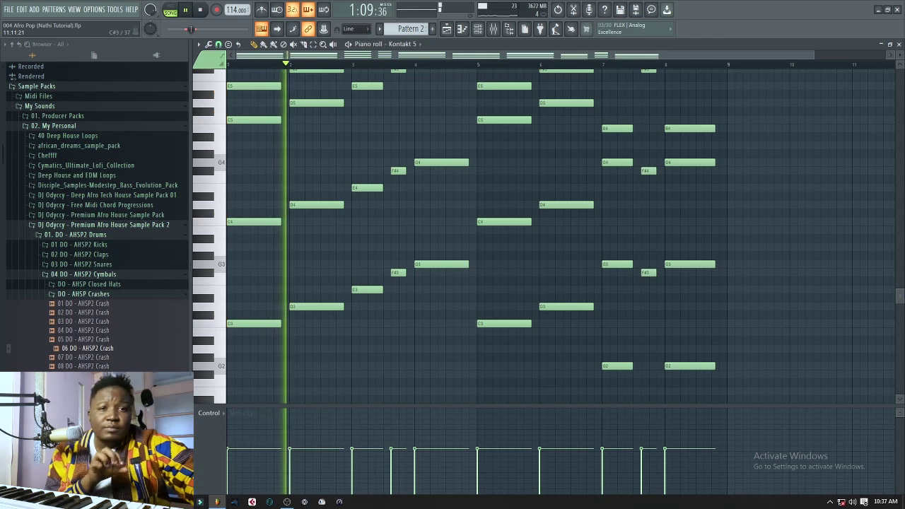
{"action": "left_click", "coordinate": [201, 10]}
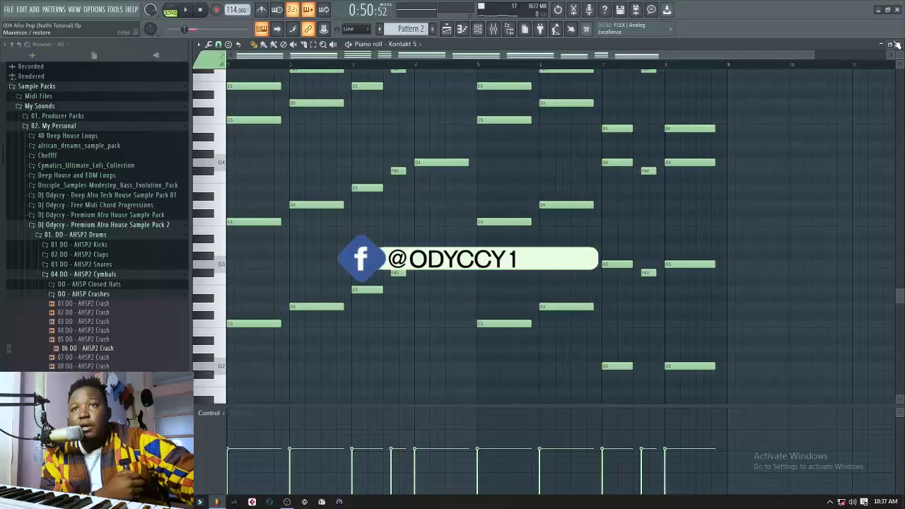
{"action": "left_click", "coordinate": [900, 45]}
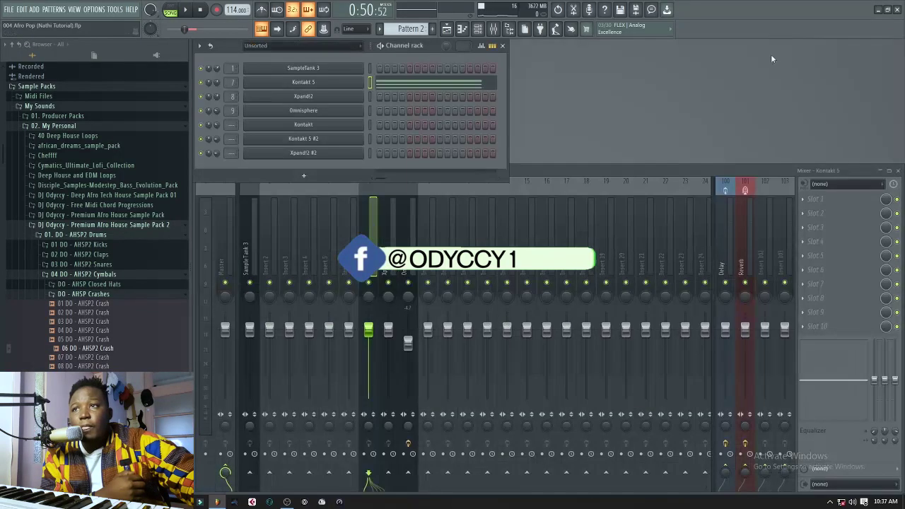
- In the playlist, unmute Track 9, make Pattern 3 active, and mute Track 1
{"action": "left_click", "coordinate": [446, 29]}
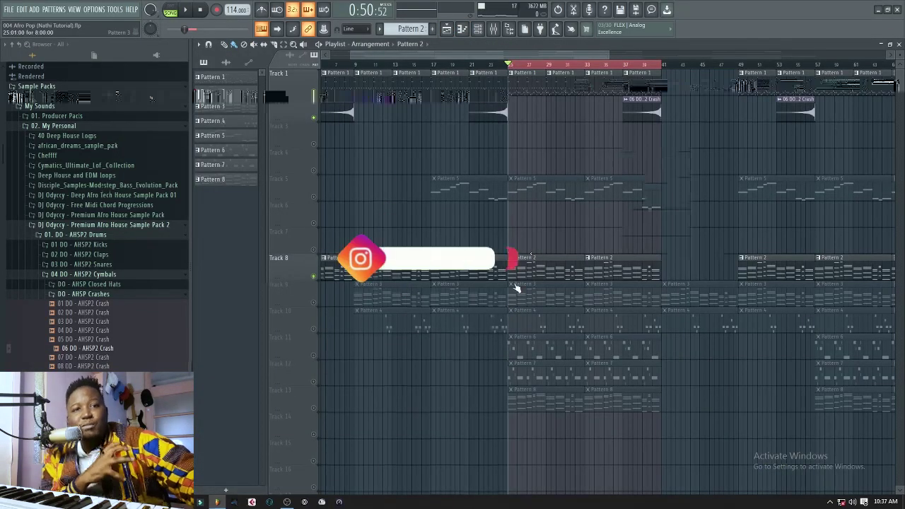
{"action": "left_click", "coordinate": [315, 303]}
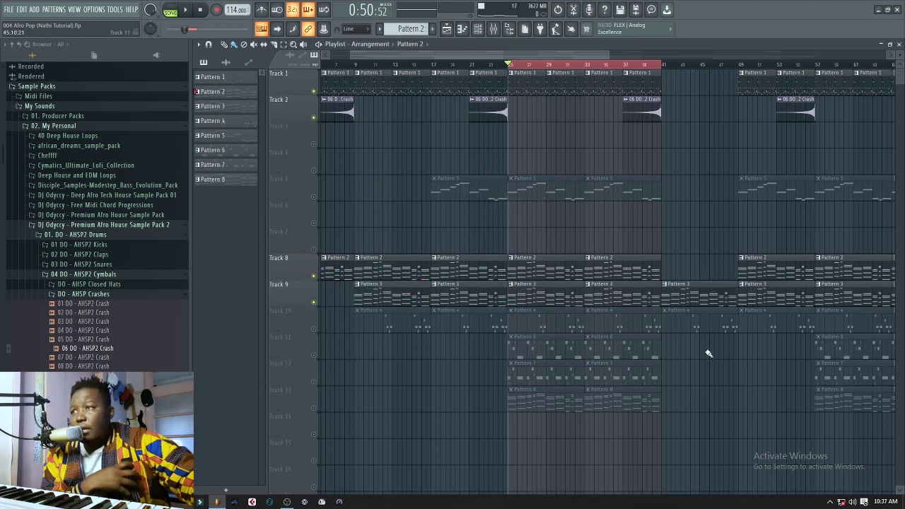
{"action": "left_click", "coordinate": [225, 106]}
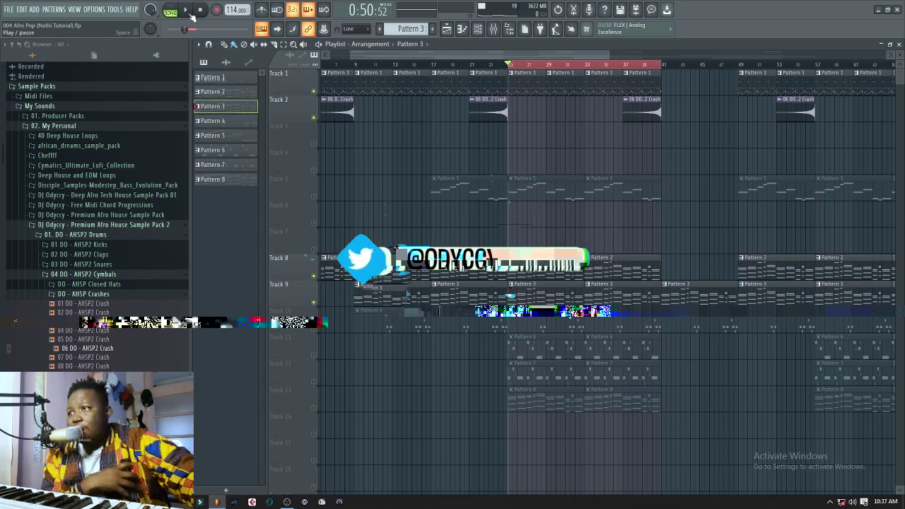
{"action": "left_click", "coordinate": [315, 92]}
- Play the chords with the Pattern 3 layer, check the preset in the Xpand!2 channel, and stop in the playlist
{"action": "key", "text": "space"}
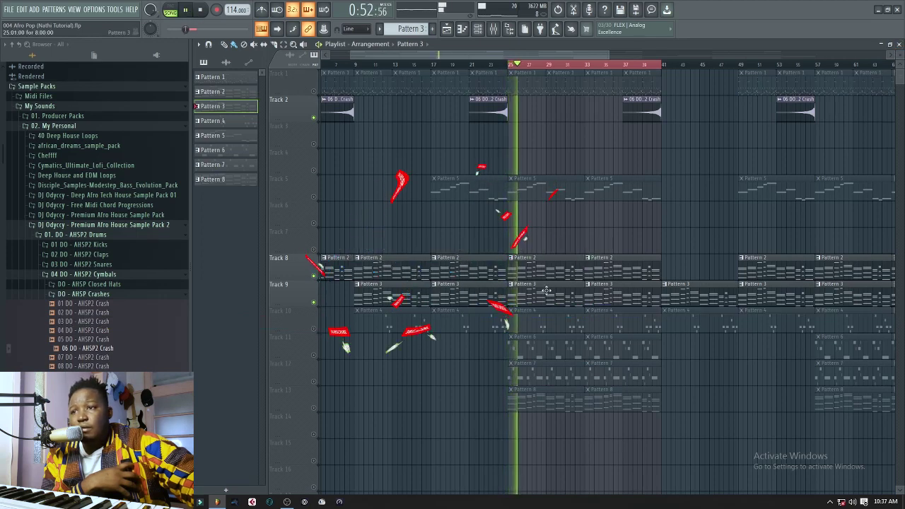
{"action": "left_click", "coordinate": [899, 45]}
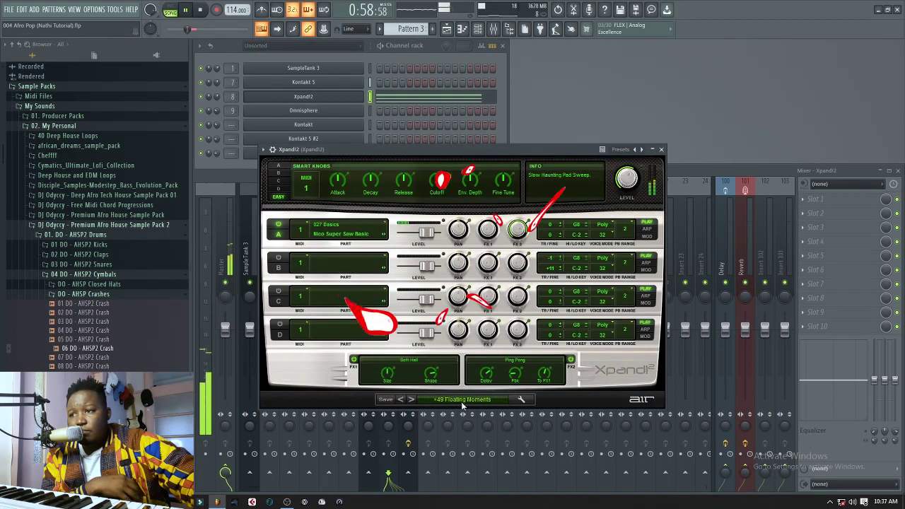
{"action": "left_click", "coordinate": [661, 149]}
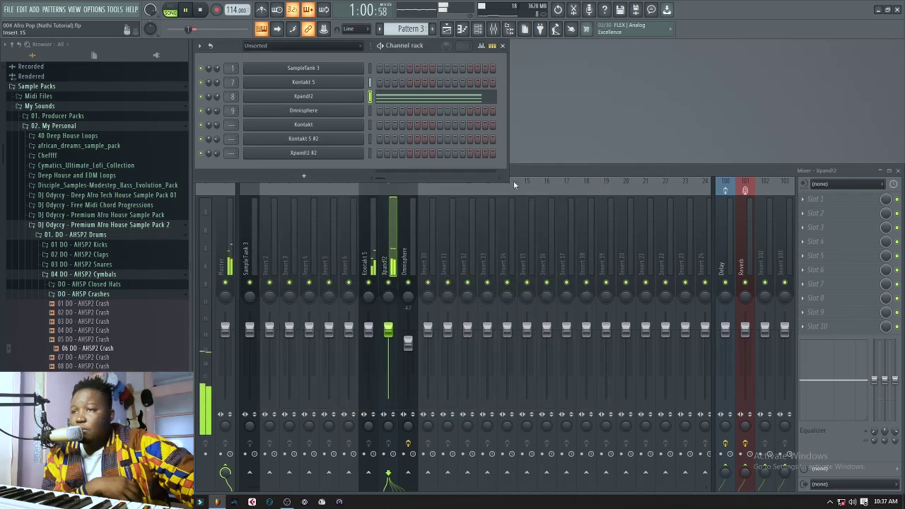
{"action": "left_click", "coordinate": [446, 29]}
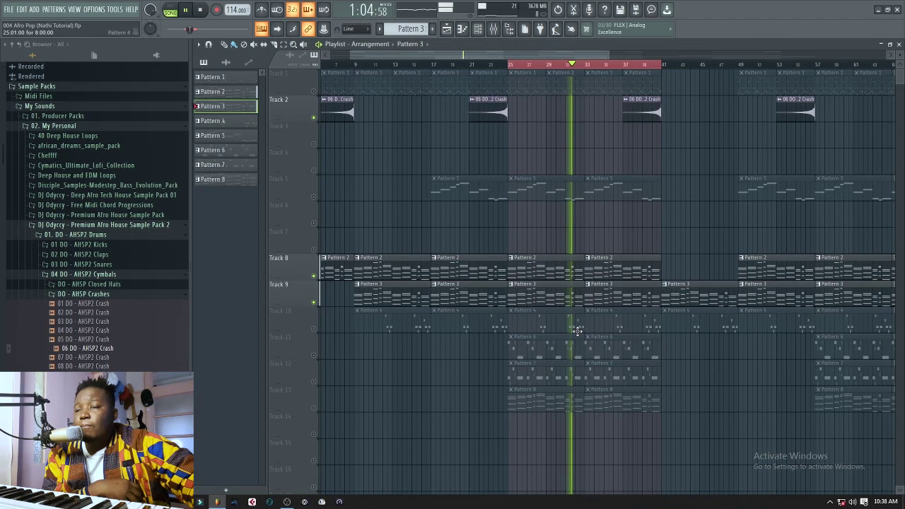
{"action": "left_click", "coordinate": [204, 11]}
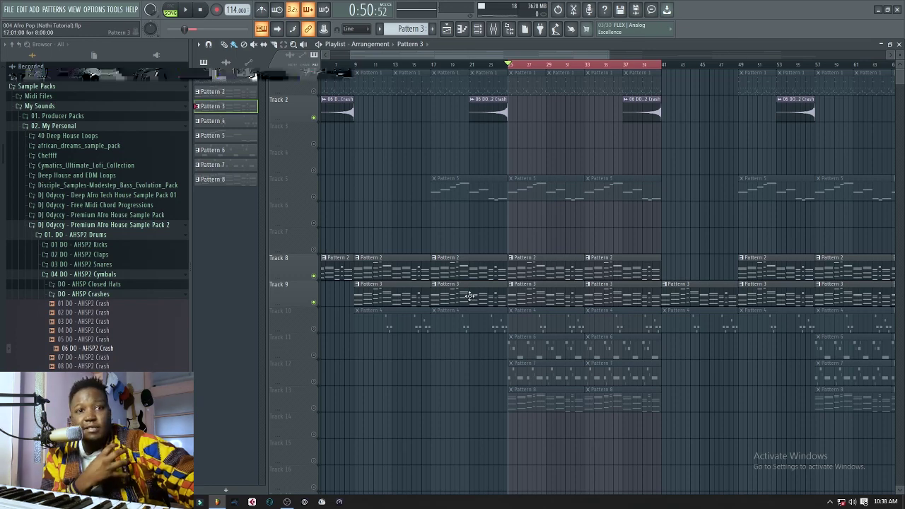
- Unmute Track 10, start playback, and make Pattern 4 active from its clip in the playlist
{"action": "left_click", "coordinate": [313, 328]}
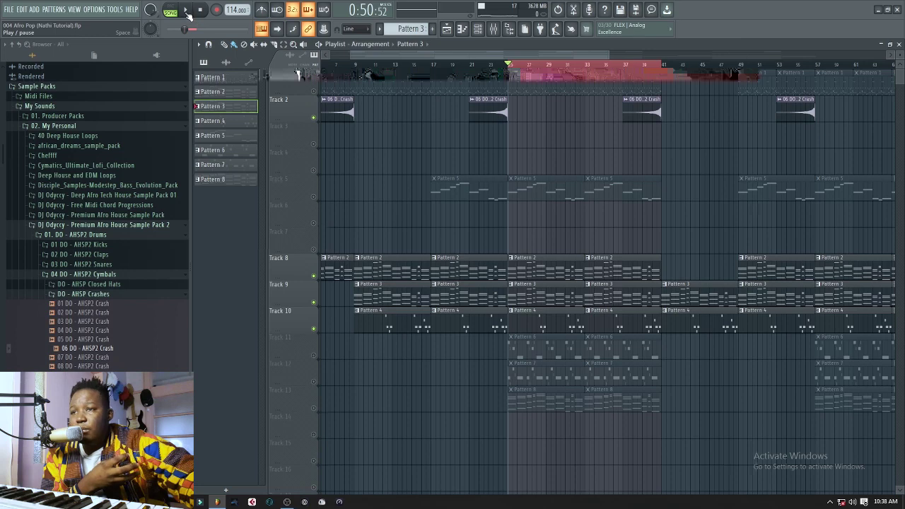
{"action": "left_click", "coordinate": [187, 11]}
{"action": "left_click", "coordinate": [550, 327]}
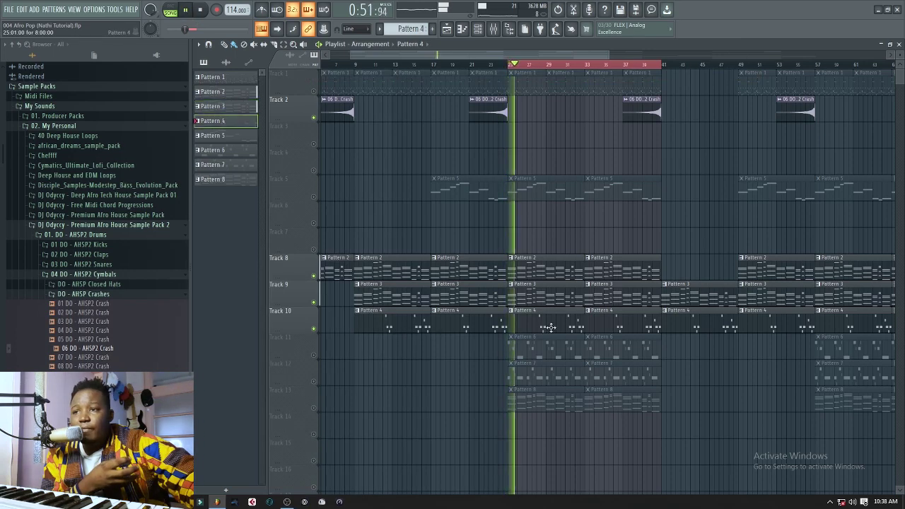
- Inspect the patch loaded in the Omnisphere channel while the song plays, and stop playback
{"action": "key", "text": "F9"}
{"action": "key", "text": "F6"}
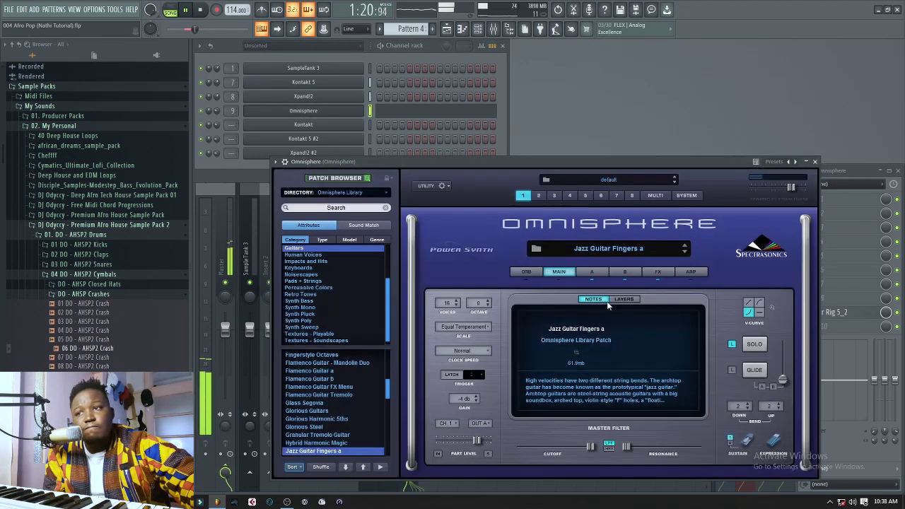
{"action": "left_click_drag", "start_coordinate": [534, 163], "coordinate": [497, 84]}
{"action": "key", "text": "space"}
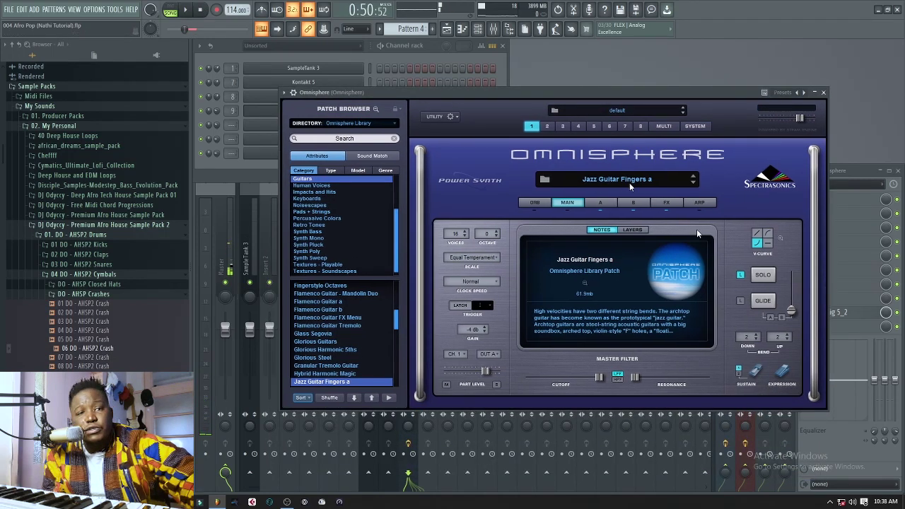
- Close the Omnisphere window and examine Pattern 4's melody notes in its piano roll, returning to the mixer
{"action": "left_click", "coordinate": [824, 92]}
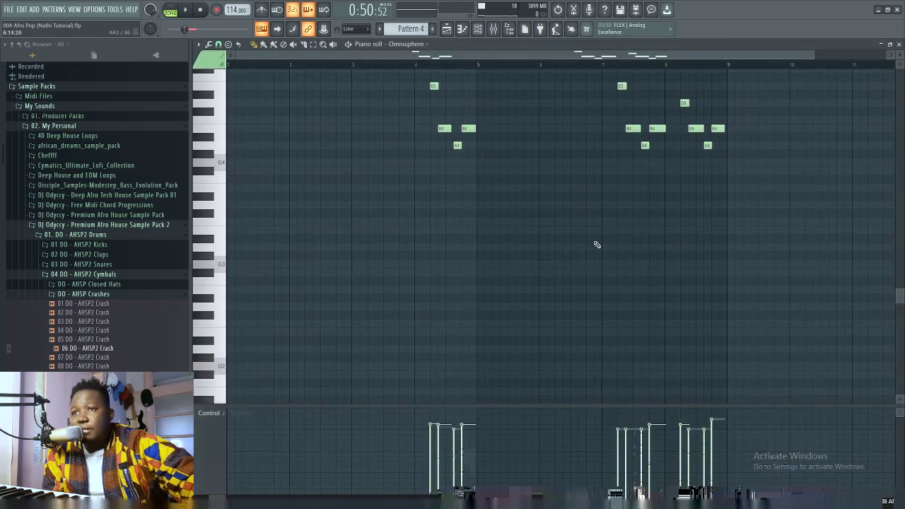
{"action": "scroll", "coordinate": [597, 245], "scroll_direction": "up", "scroll_amount": 2}
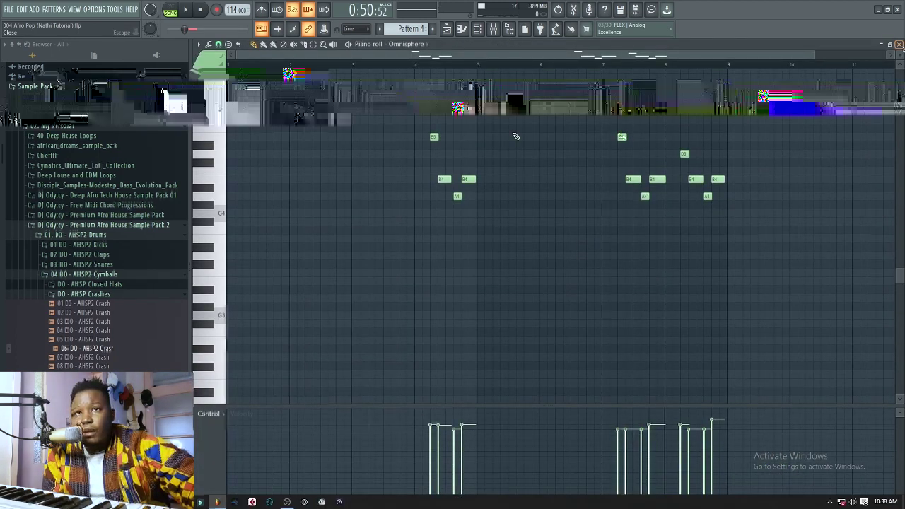
{"action": "key", "text": "F7"}
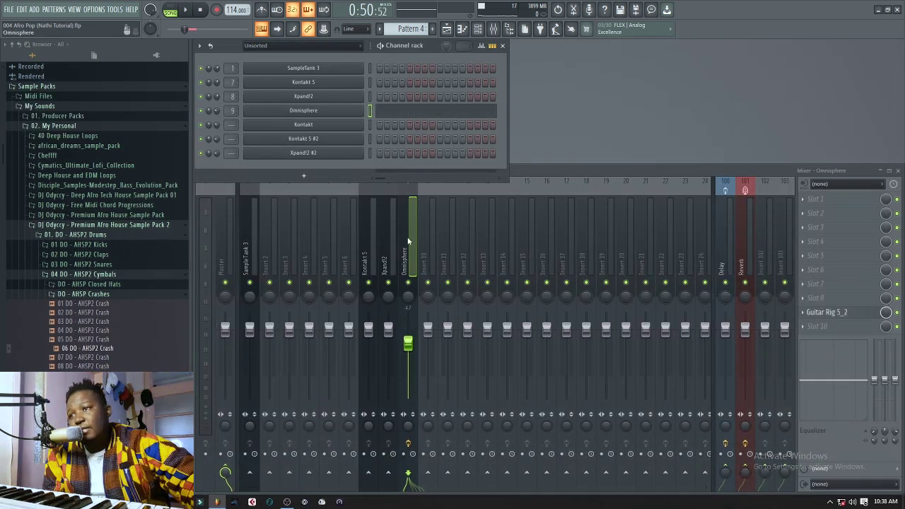
- Inspect the Guitar Rig 5 preset and amp chain on the Omnisphere mixer track, and close the effect
{"action": "left_click", "coordinate": [406, 241]}
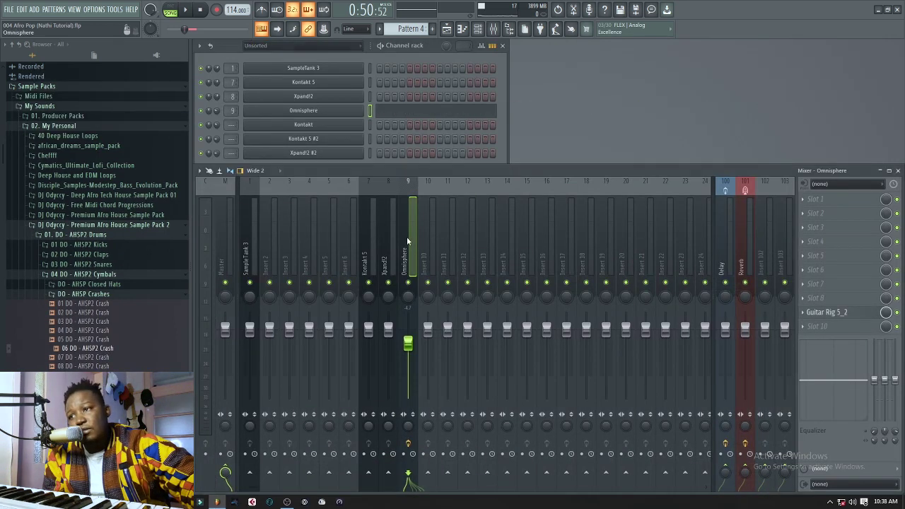
{"action": "left_click", "coordinate": [833, 312]}
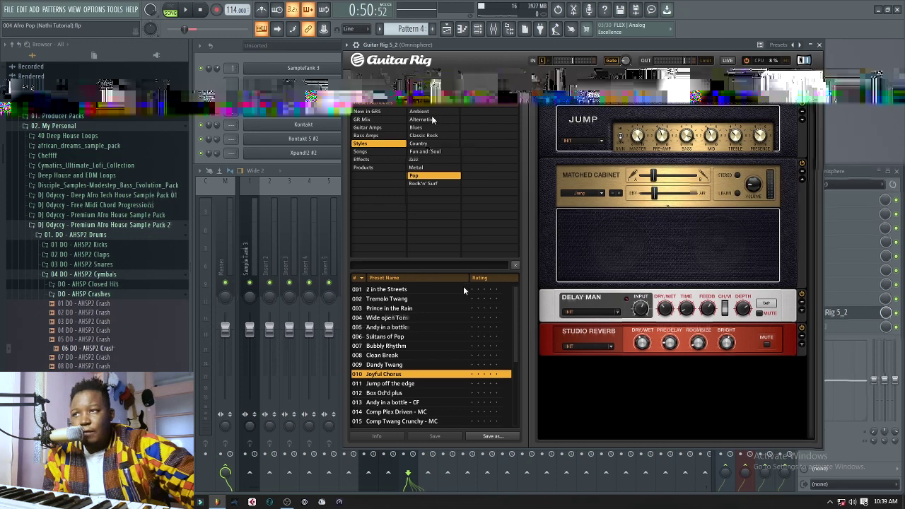
{"action": "left_click", "coordinate": [818, 44]}
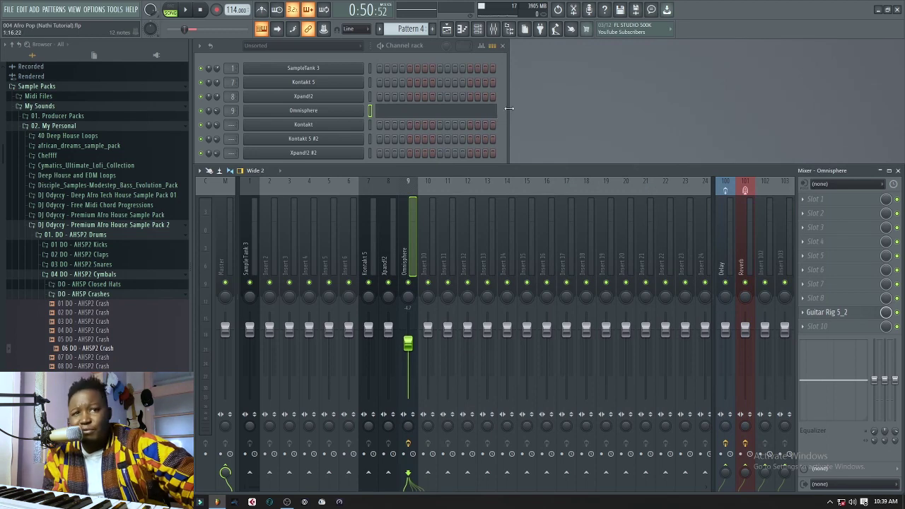
- Unmute Track 11 in the playlist and examine Pattern 6's notes in the Kontakt 5 #2 piano roll
{"action": "left_click", "coordinate": [447, 28]}
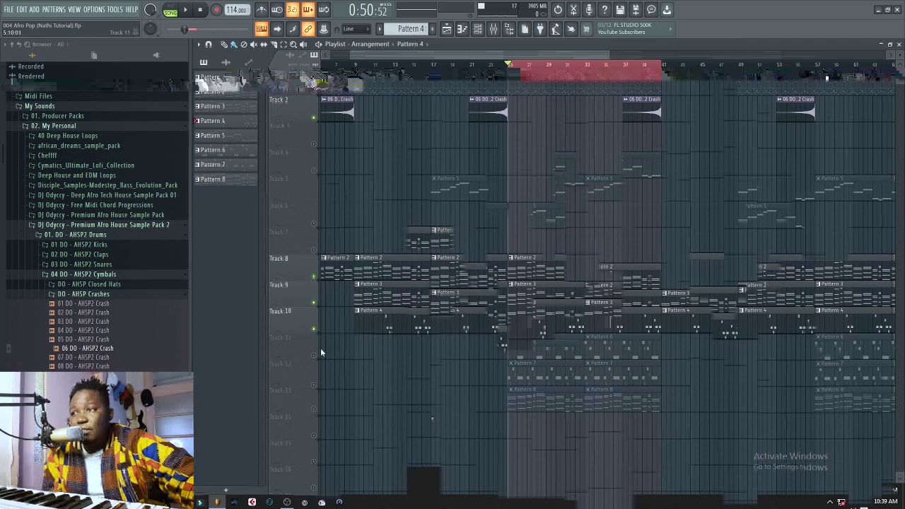
{"action": "left_click", "coordinate": [316, 356]}
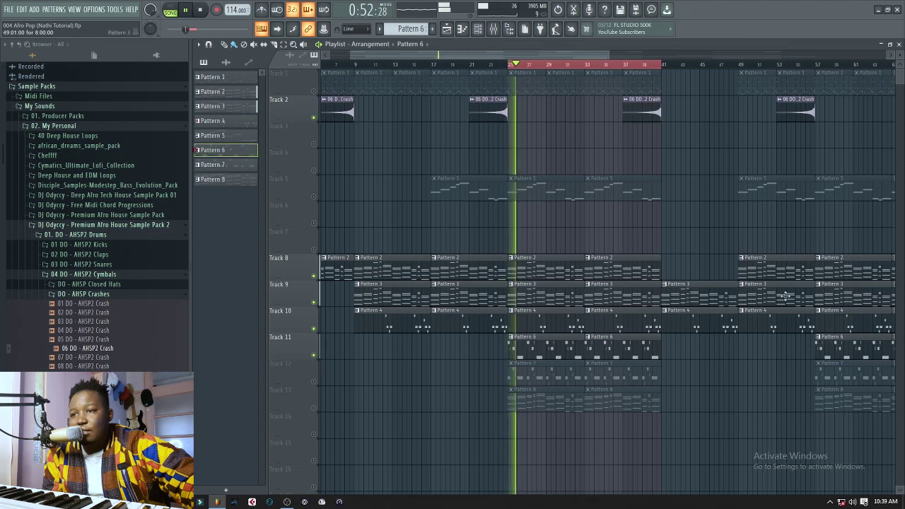
{"action": "left_click", "coordinate": [899, 44]}
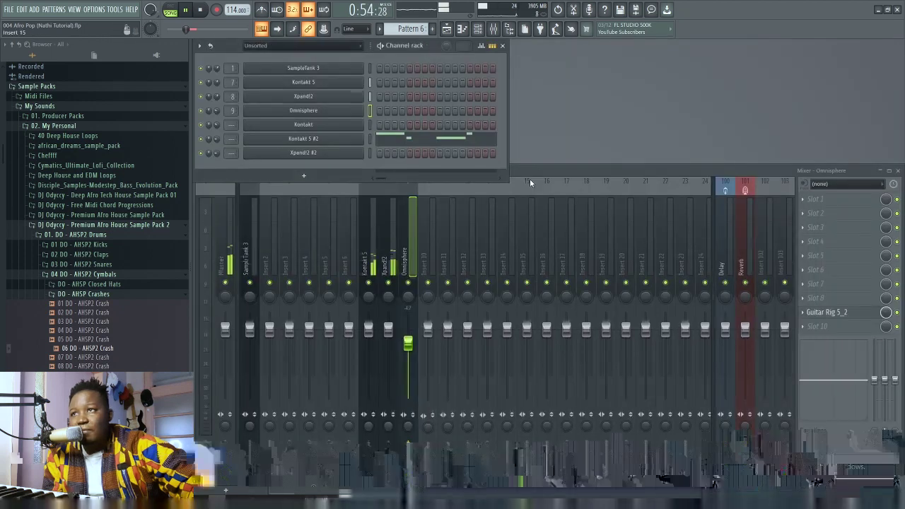
{"action": "left_click", "coordinate": [401, 145]}
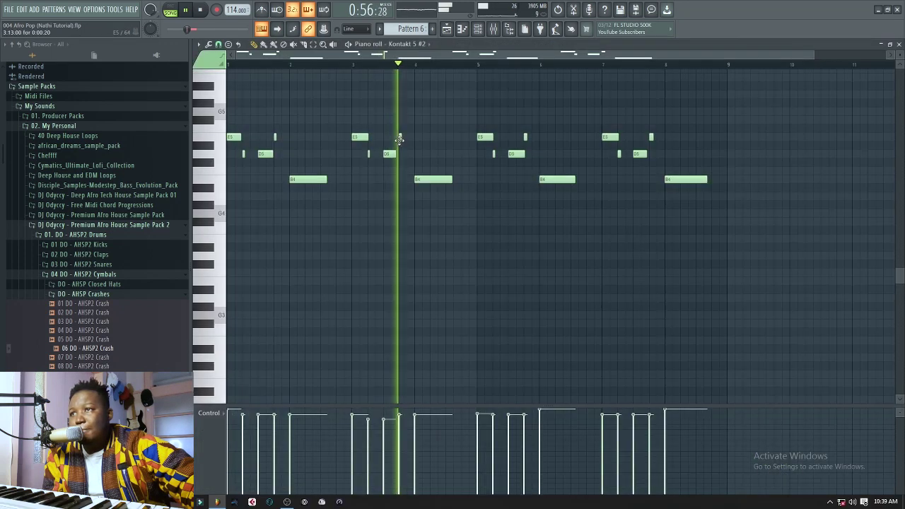
{"action": "scroll", "coordinate": [474, 303], "scroll_direction": "up", "scroll_amount": 3}
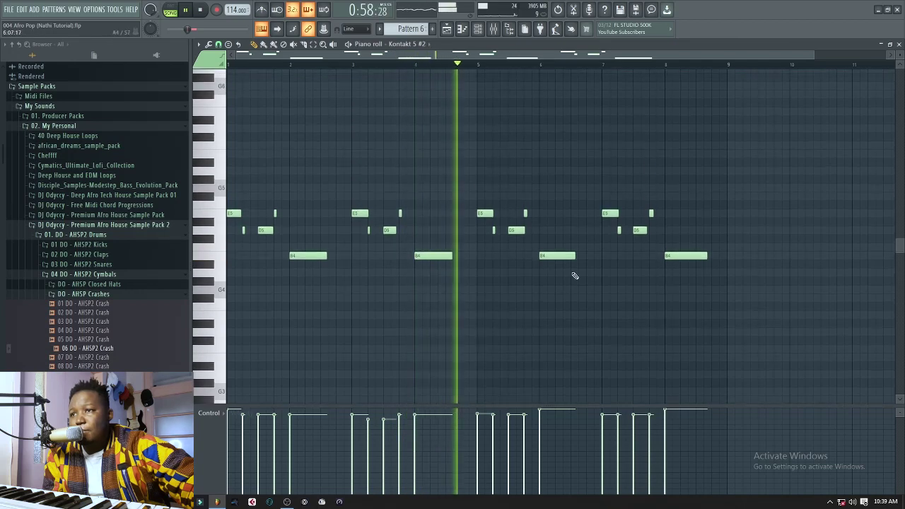
{"action": "left_click", "coordinate": [899, 44]}
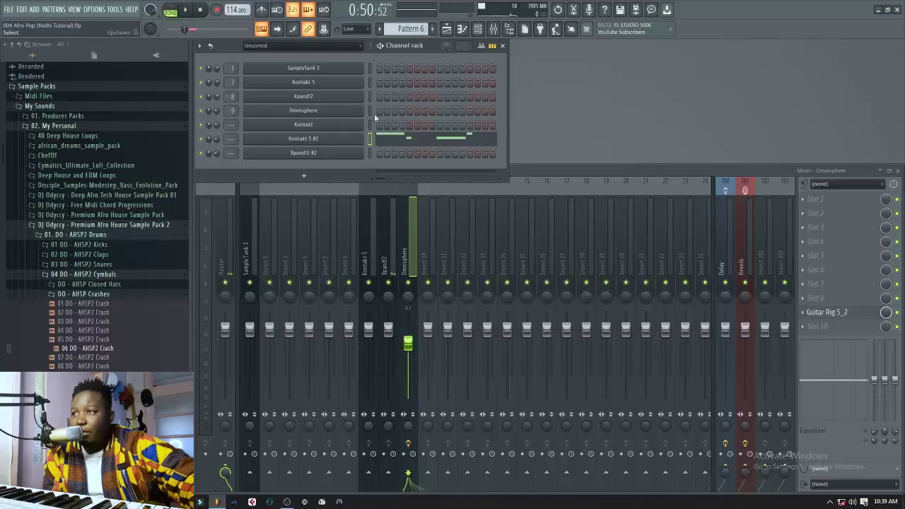
- Unmute Track 12, start playback, and make Pattern 7 active from its clip in the playlist
{"action": "left_click", "coordinate": [447, 31]}
{"action": "left_click", "coordinate": [314, 382]}
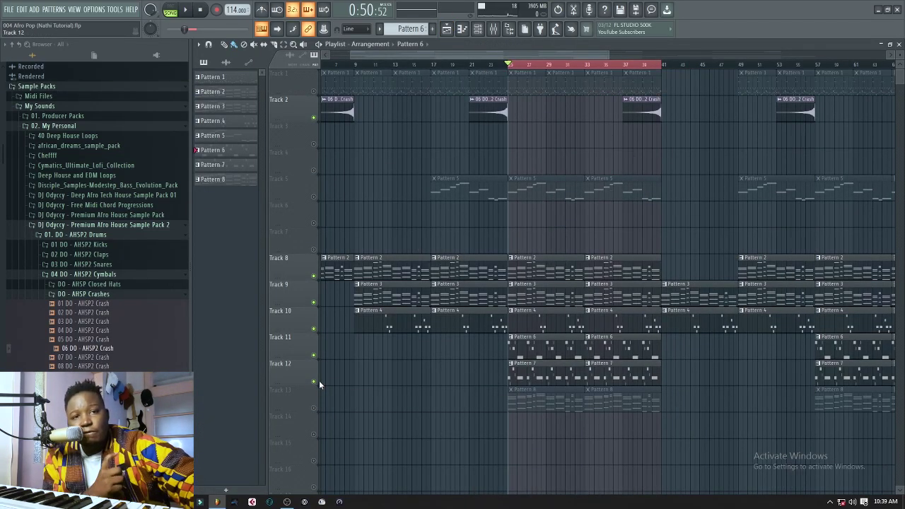
{"action": "left_click", "coordinate": [186, 10]}
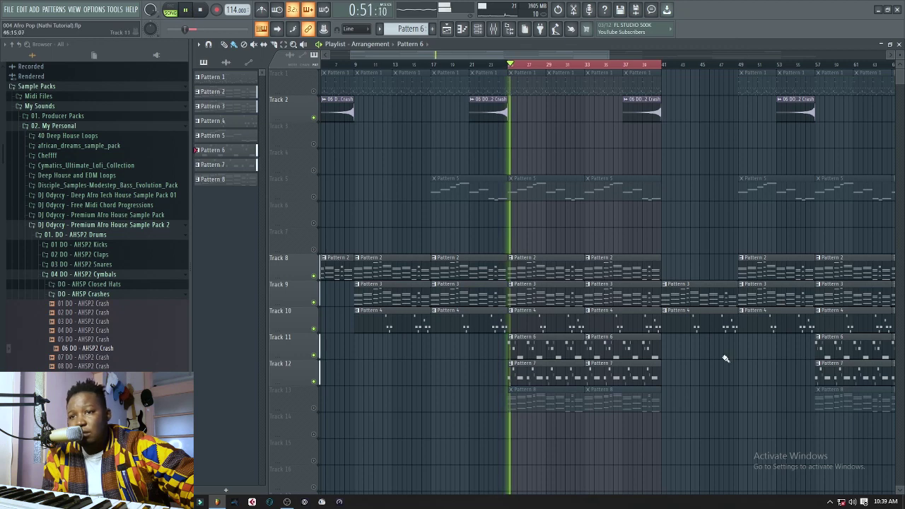
{"action": "left_click", "coordinate": [626, 371]}
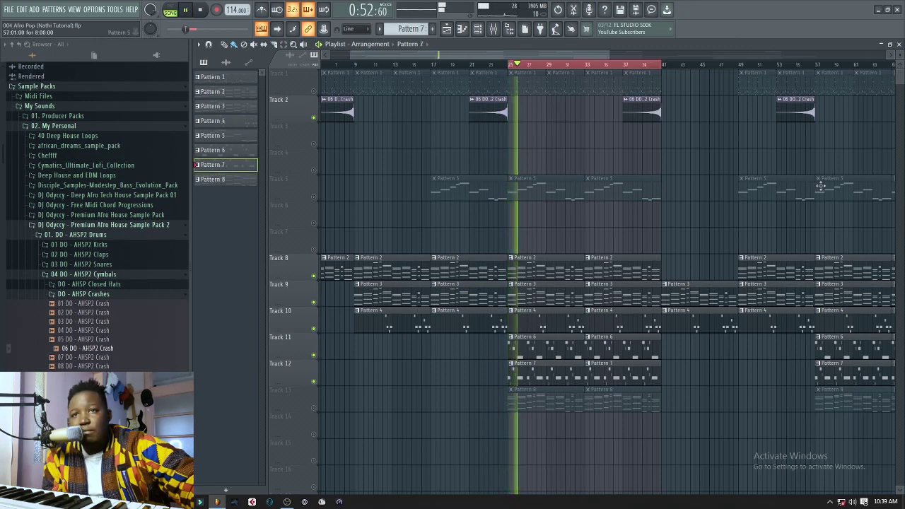
- Examine Pattern 7's notes in the Kontakt 5 #2 piano roll during playback, and close the piano roll
{"action": "left_click", "coordinate": [899, 44]}
{"action": "key", "text": "F7"}
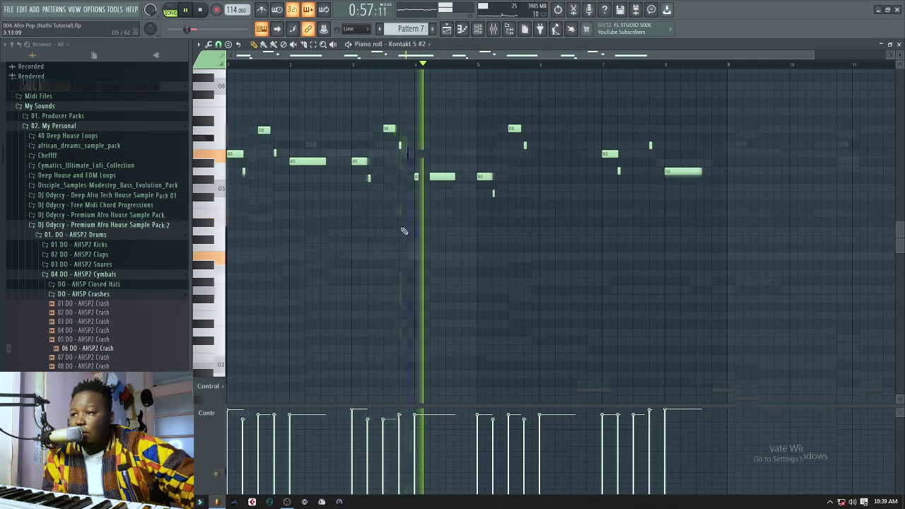
{"action": "left_click", "coordinate": [899, 44]}
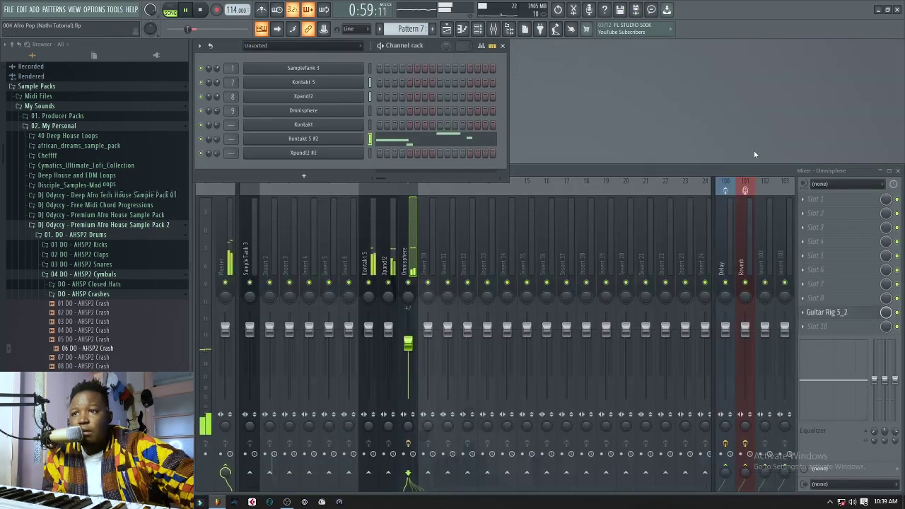
- Listen to the Pattern 6 and Pattern 7 layers together in the playlist, and stop playback
{"action": "left_click", "coordinate": [447, 28]}
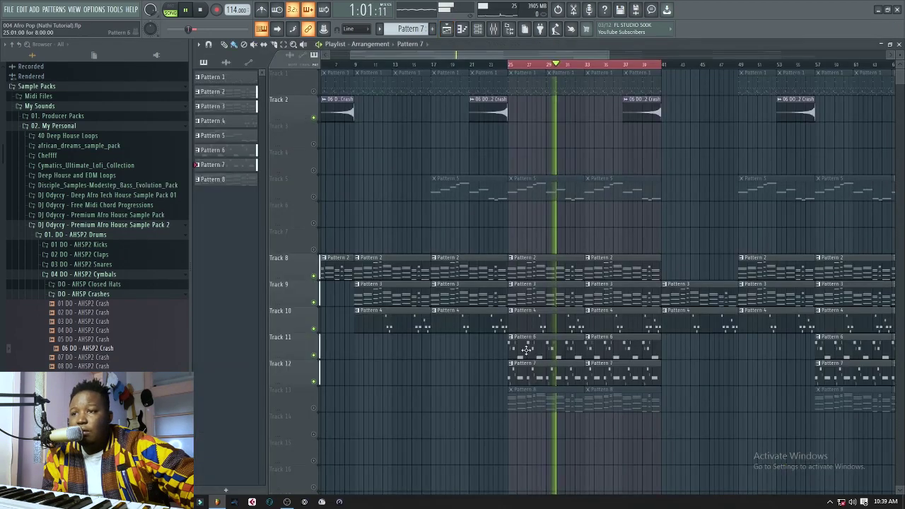
{"action": "scroll", "coordinate": [736, 402], "scroll_direction": "down", "scroll_amount": 2}
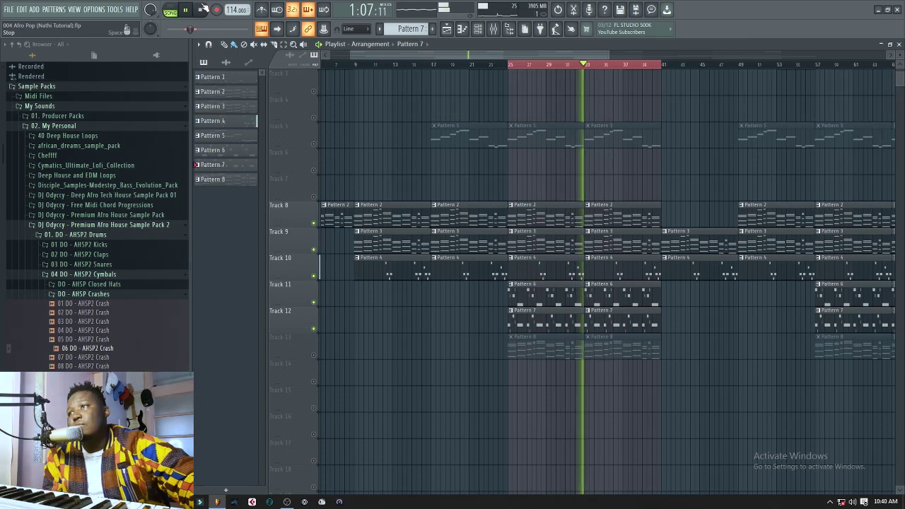
{"action": "key", "text": "space"}
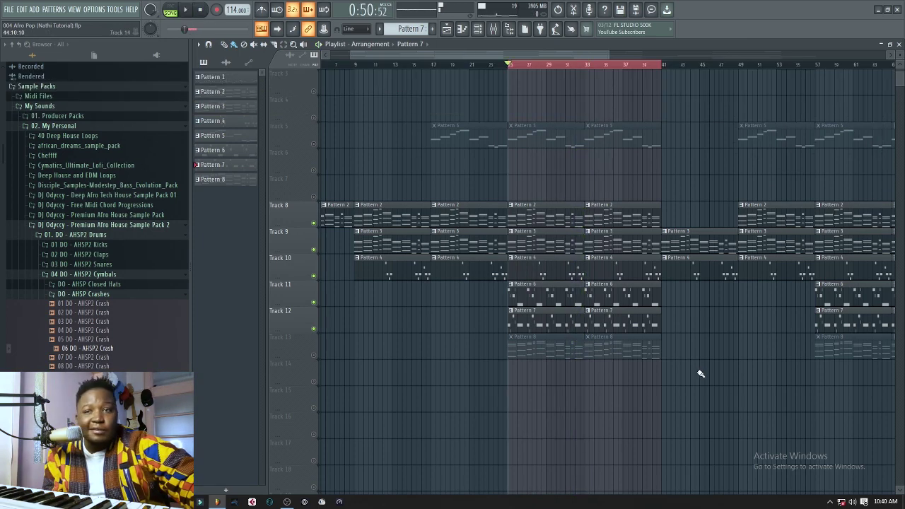
- Unmute Track 13, make Pattern 8 active from its clip, and leave the playlist
{"action": "left_click", "coordinate": [314, 355]}
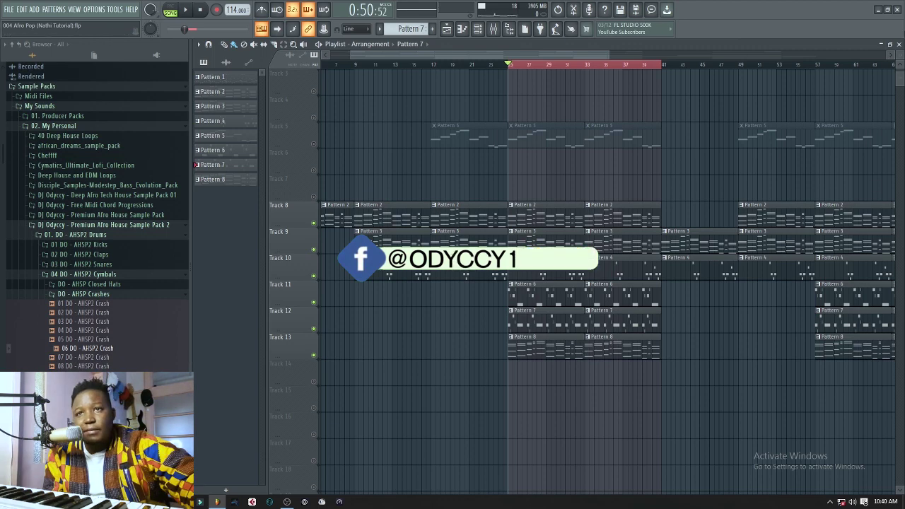
{"action": "left_click", "coordinate": [899, 44]}
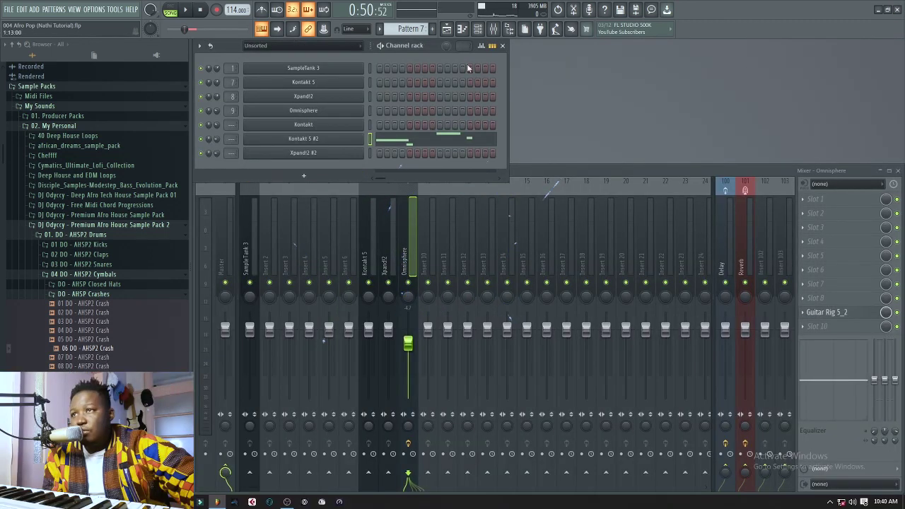
{"action": "left_click", "coordinate": [446, 29]}
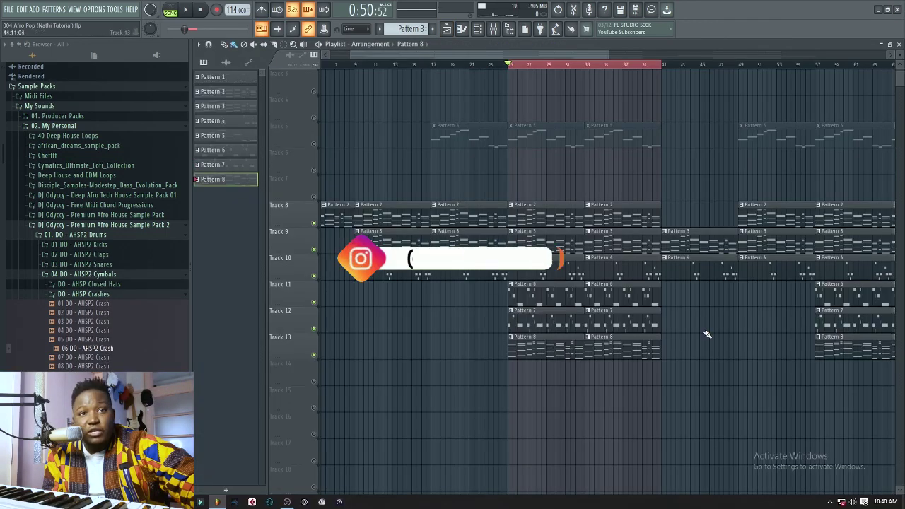
{"action": "left_click", "coordinate": [898, 44]}
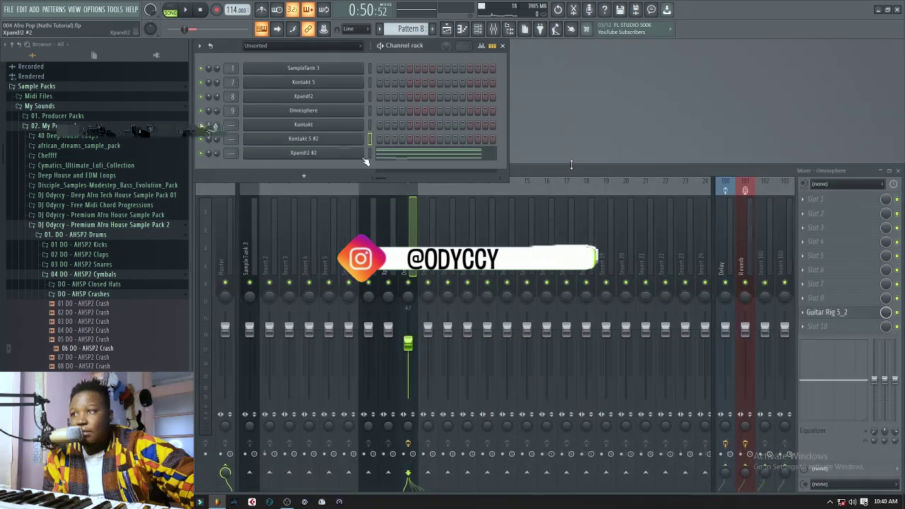
- Play the song and examine Pattern 8's chord notes across the octaves in the Xpand!2 #2 piano roll
{"action": "left_click", "coordinate": [396, 154]}
{"action": "key", "text": "space"}
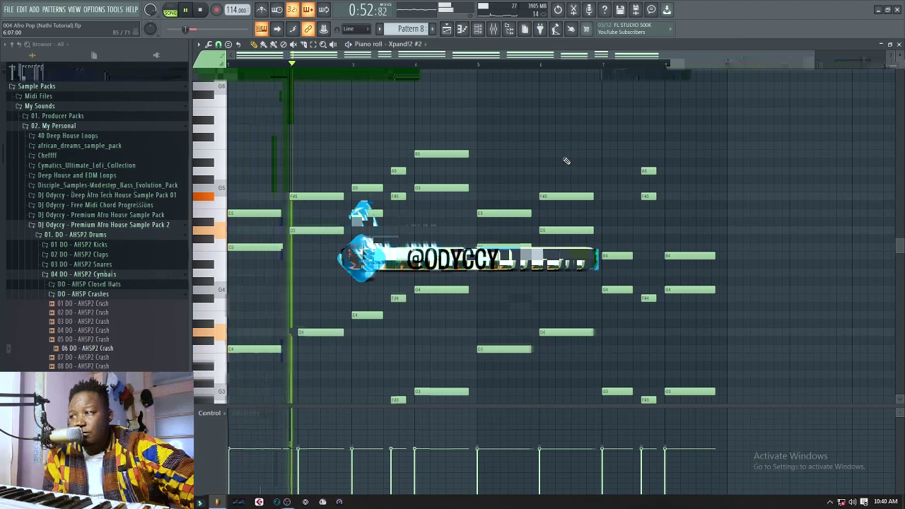
{"action": "scroll", "coordinate": [772, 250], "scroll_direction": "down", "scroll_amount": 3}
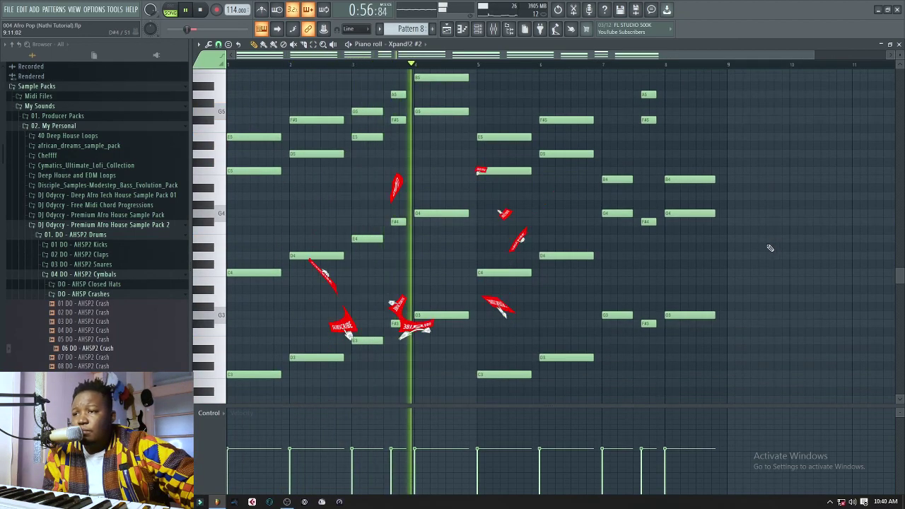
{"action": "scroll", "coordinate": [769, 248], "scroll_direction": "up", "scroll_amount": 4}
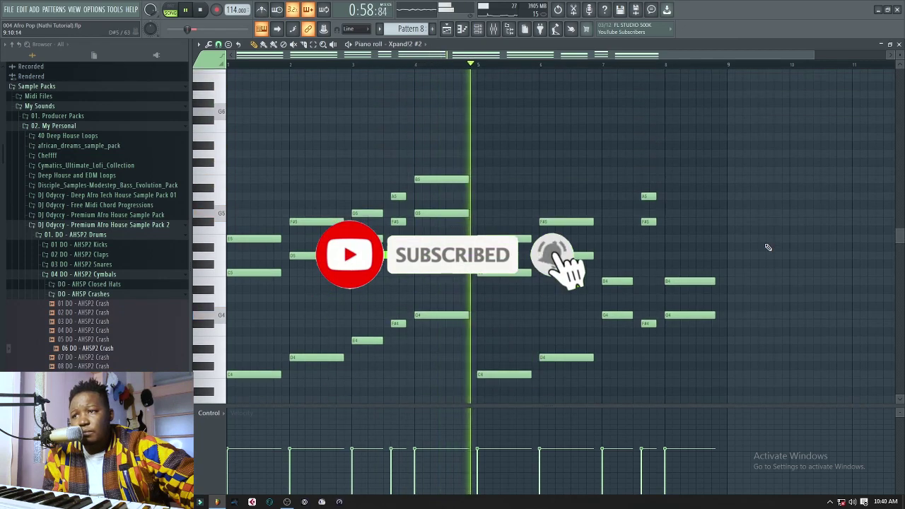
{"action": "scroll", "coordinate": [769, 248], "scroll_direction": "down", "scroll_amount": 3}
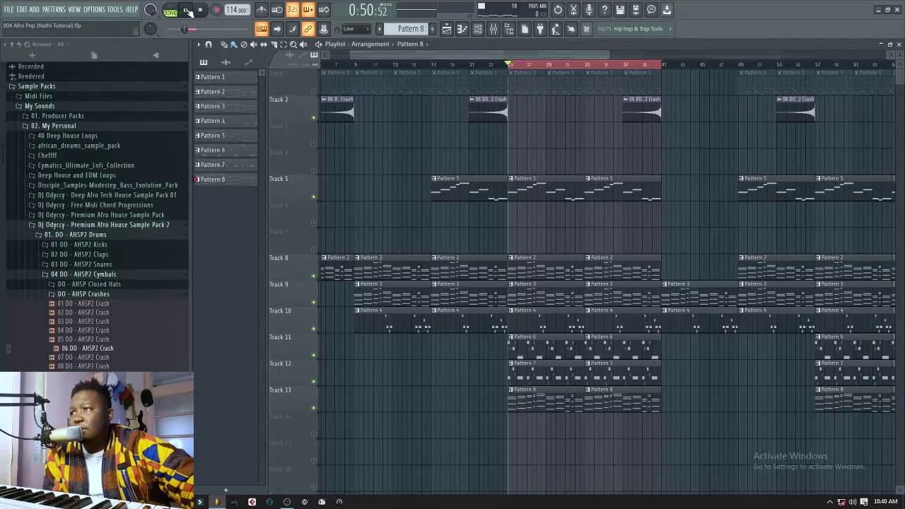
- Mute Tracks 13, 12, 11 and 9 in the playlist while the song plays
{"action": "left_click", "coordinate": [314, 408]}
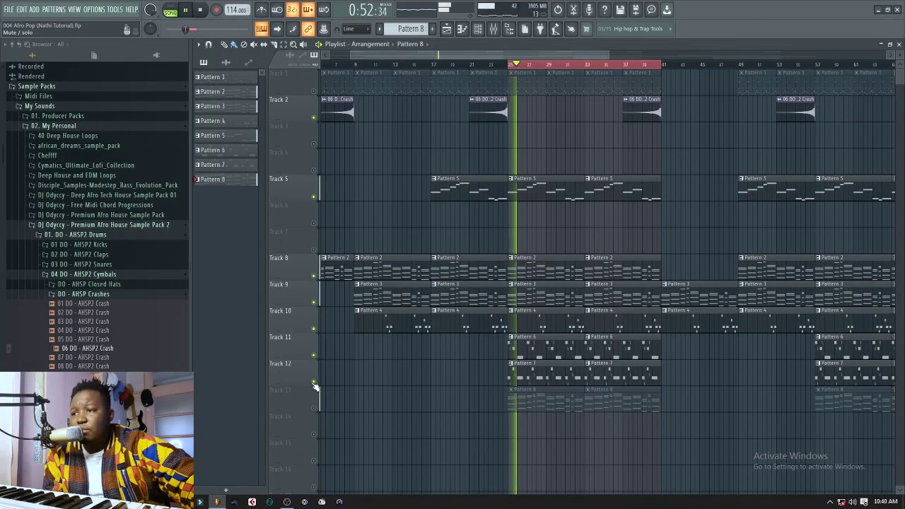
{"action": "left_click", "coordinate": [314, 382]}
{"action": "left_click", "coordinate": [314, 355]}
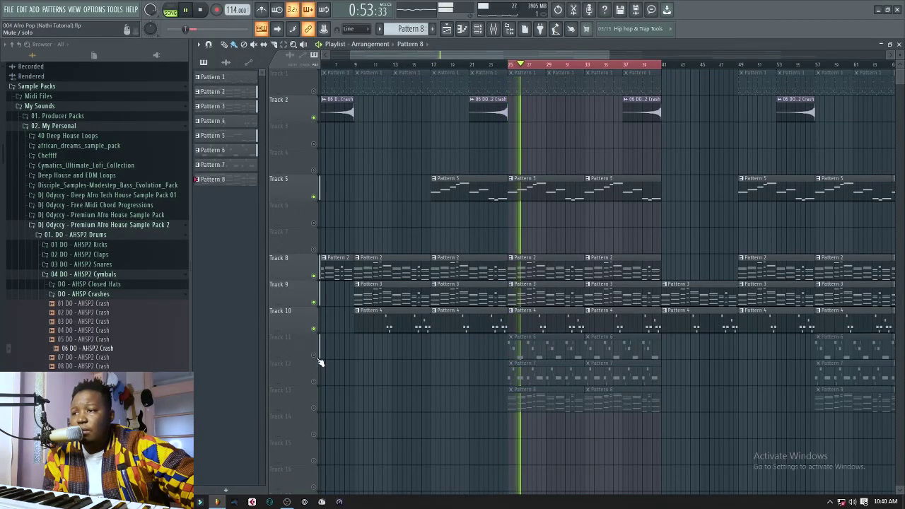
{"action": "left_click", "coordinate": [314, 302]}
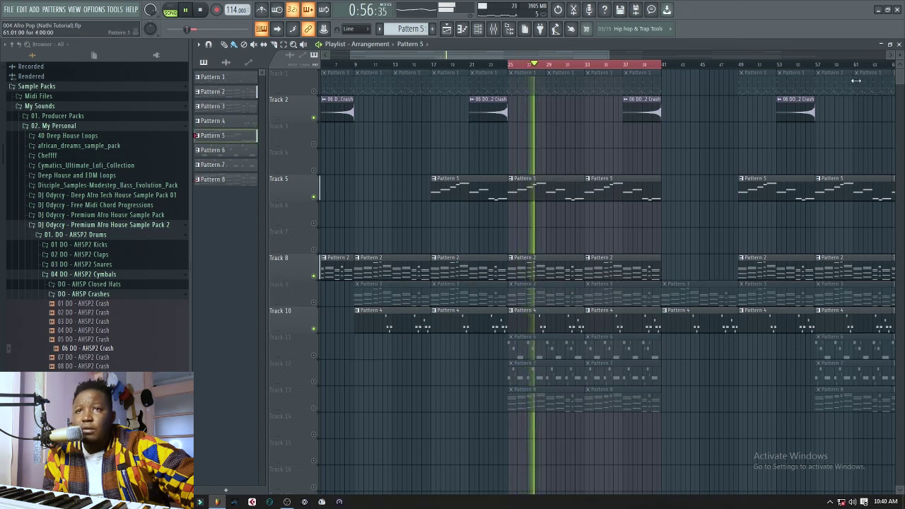
- Make Pattern 5 active, examine its low notes in the Kontakt piano roll, and stop playback
{"action": "double_click", "coordinate": [554, 186]}
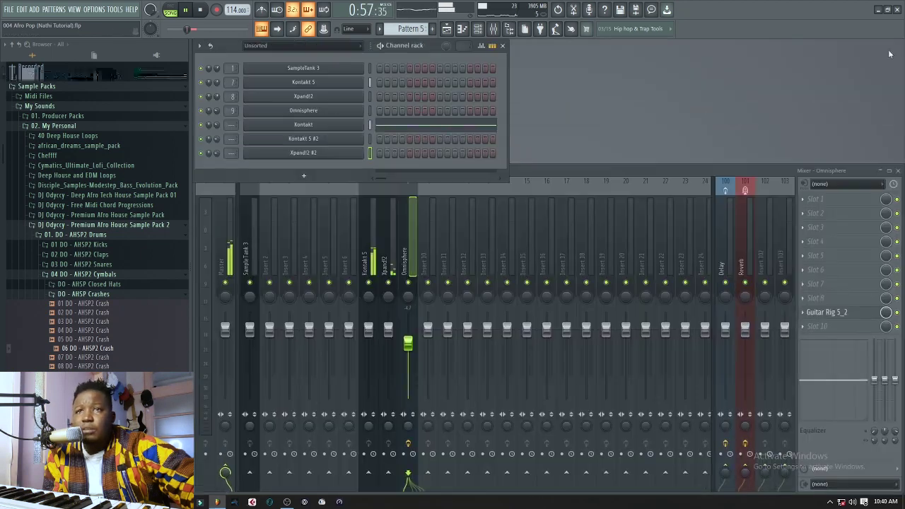
{"action": "left_click", "coordinate": [378, 125]}
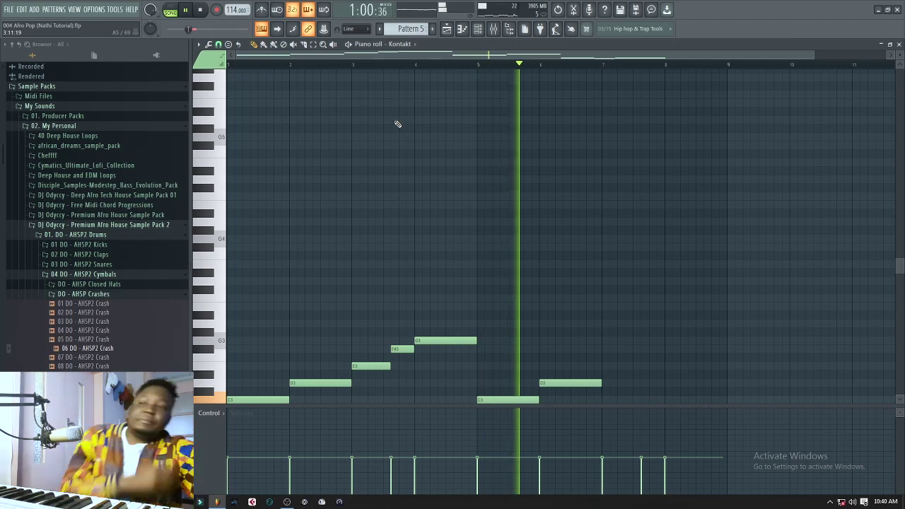
{"action": "scroll", "coordinate": [598, 272], "scroll_direction": "down", "scroll_amount": 5}
{"action": "scroll", "coordinate": [598, 276], "scroll_direction": "down", "scroll_amount": 1}
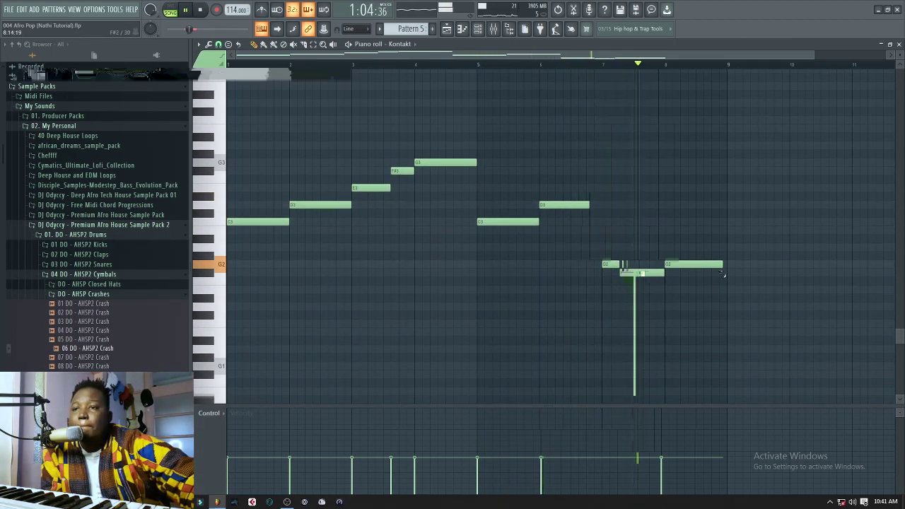
{"action": "left_click", "coordinate": [202, 10]}
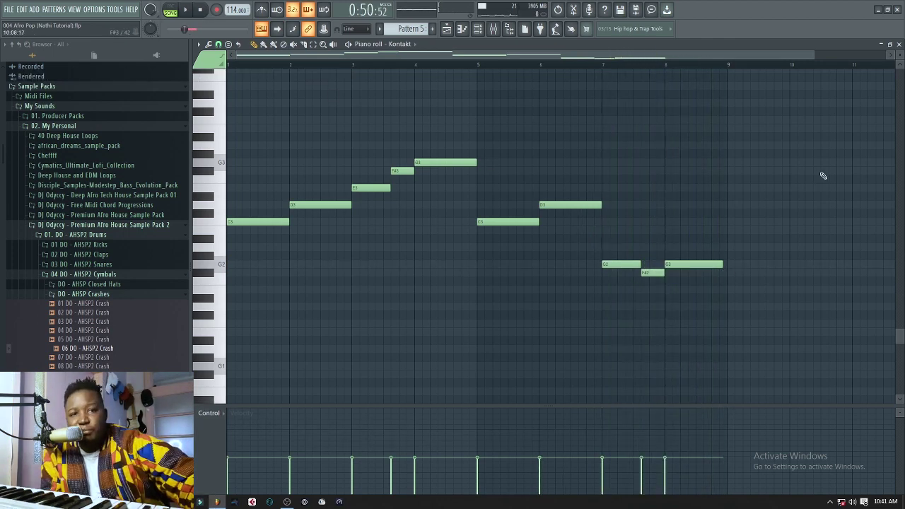
{"action": "left_click", "coordinate": [899, 45]}
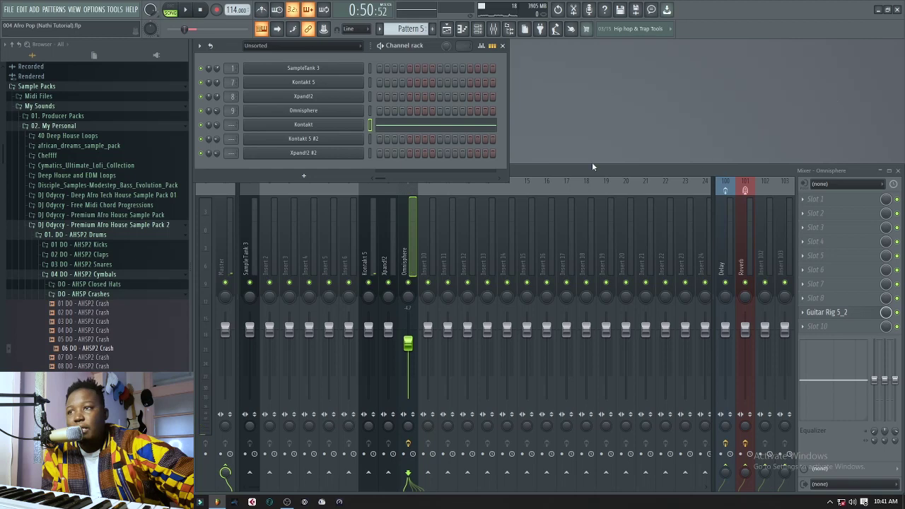
- Return to the playlist and play the arrangement from bar 21
{"action": "left_click", "coordinate": [453, 29]}
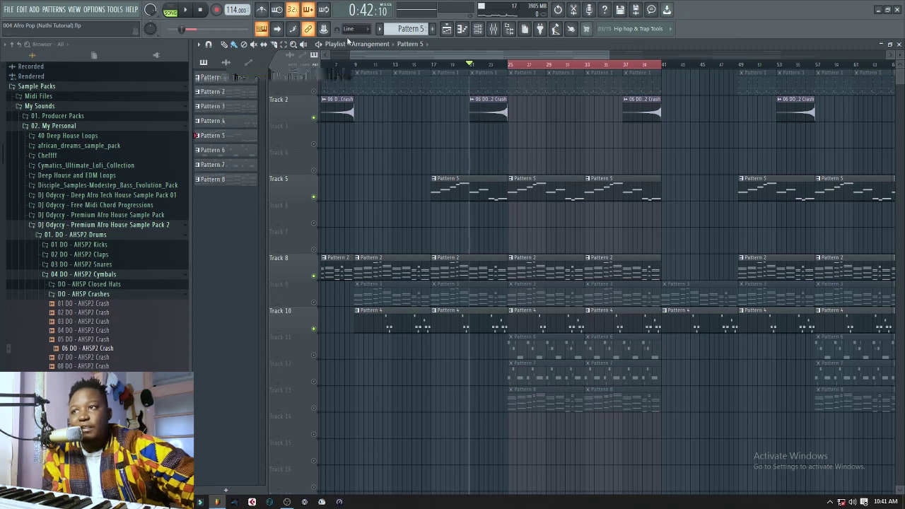
{"action": "left_click", "coordinate": [191, 12]}
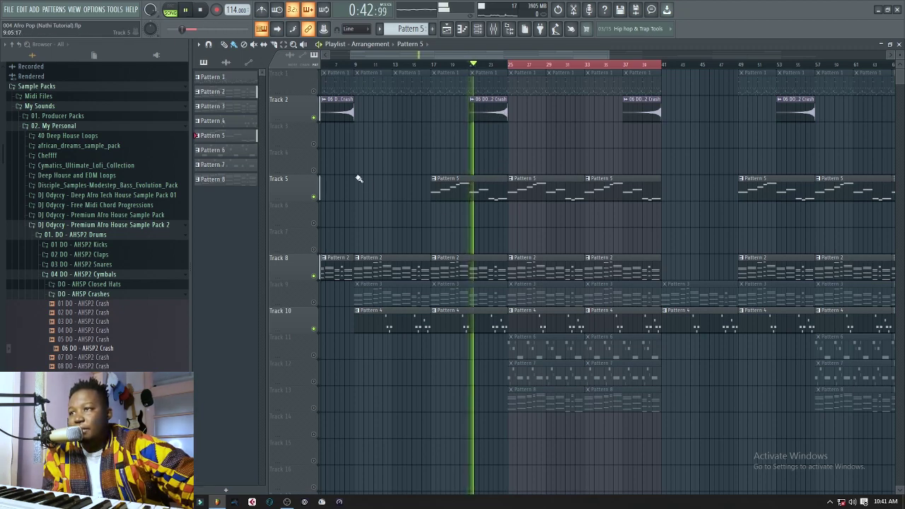
- Unmute Tracks 1, 9, 11, 12 and 13 in the playlist so the full arrangement plays
{"action": "left_click", "coordinate": [314, 91]}
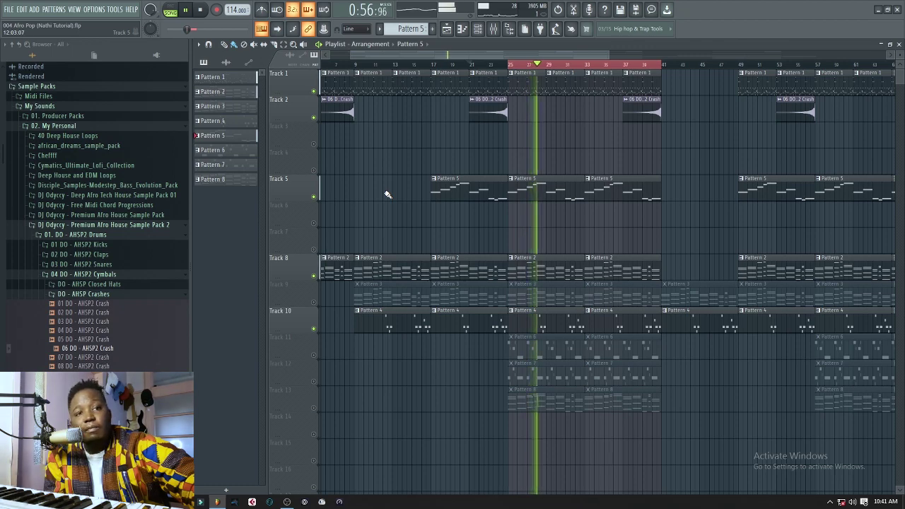
{"action": "left_click", "coordinate": [313, 302]}
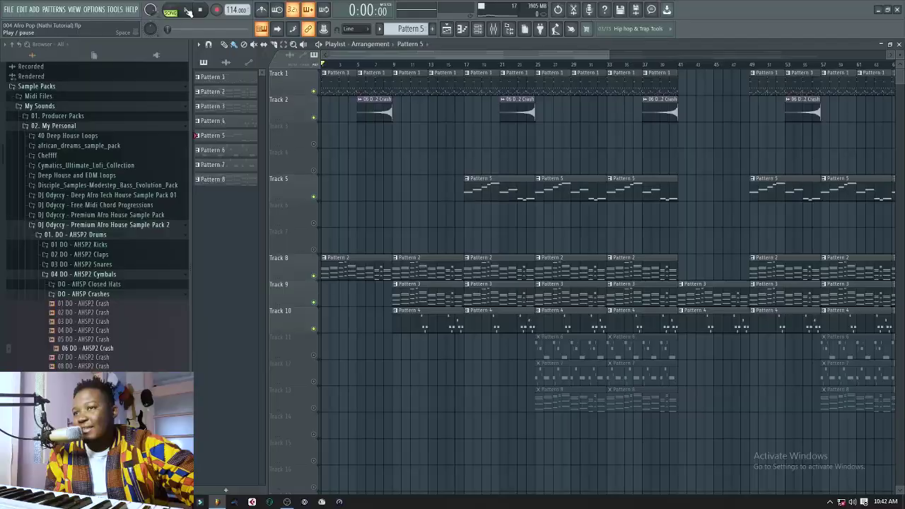
{"action": "left_click_drag", "start_coordinate": [609, 57], "coordinate": [783, 57]}
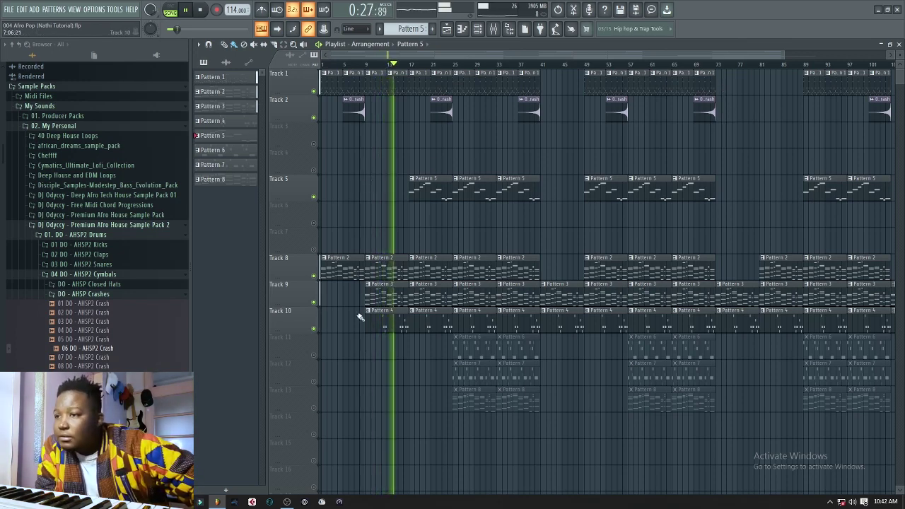
{"action": "left_click", "coordinate": [314, 355]}
{"action": "left_click", "coordinate": [314, 382]}
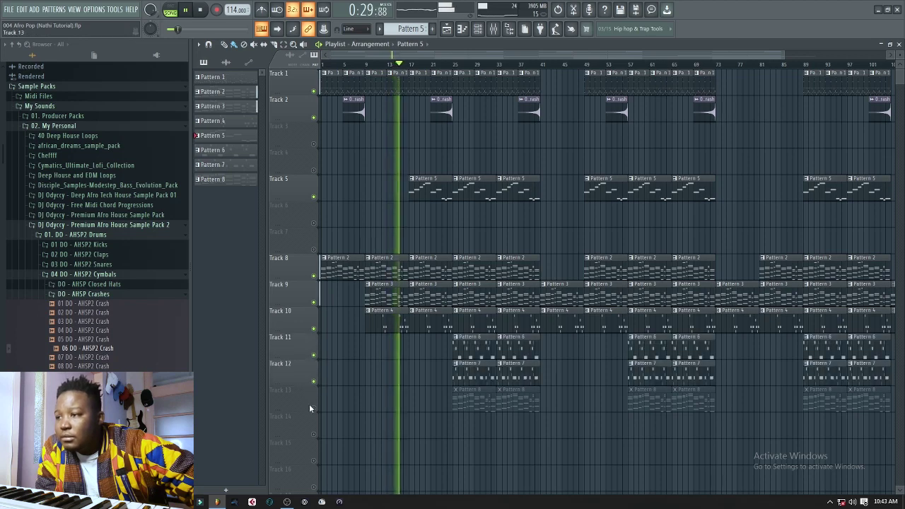
{"action": "left_click", "coordinate": [314, 408]}
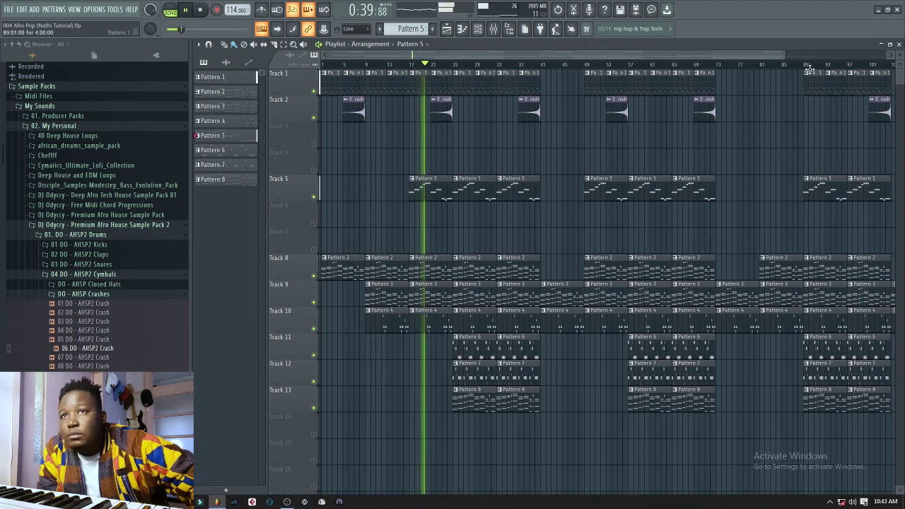
{"action": "scroll", "coordinate": [785, 58], "scroll_direction": "down", "scroll_amount": 3}
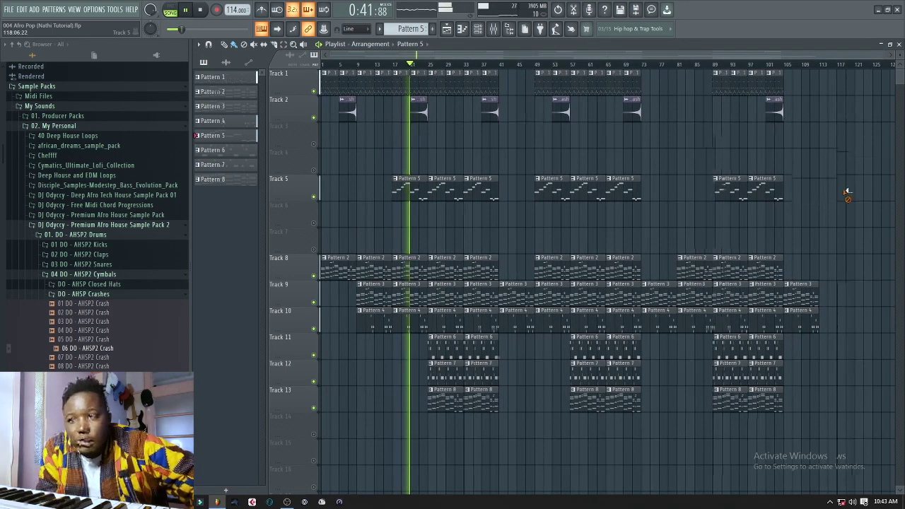